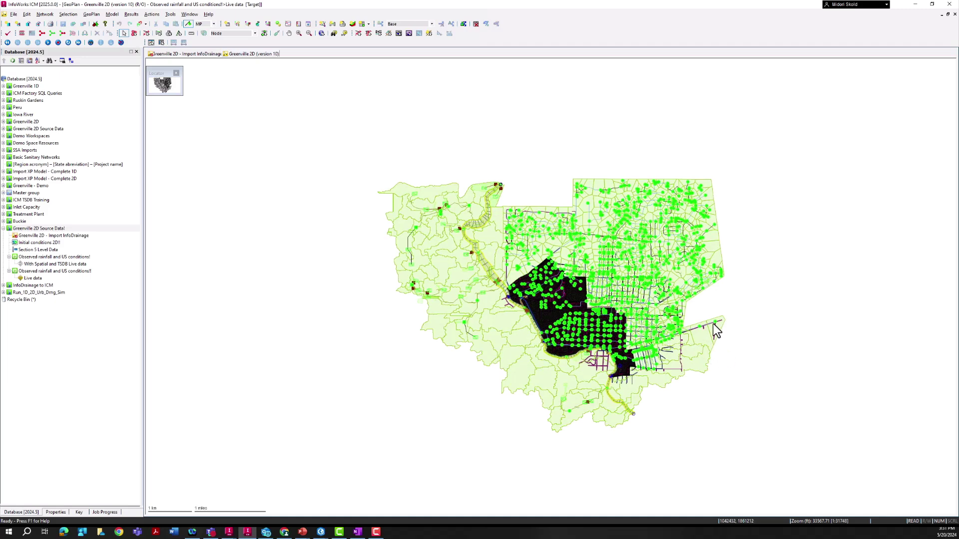
# - Zoom and pan to the northern catchments and select three adjacent 2D mesh polygons in turn
pyautogui.scroll(1, 704, 324)
pyautogui.scroll(1, 703, 325)
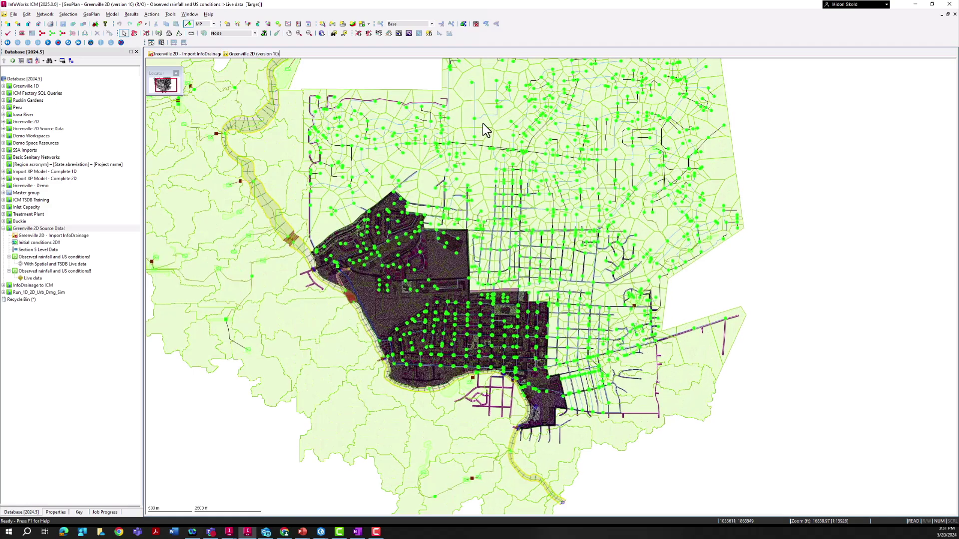
pyautogui.moveTo(482, 128); pyautogui.dragTo(475, 177)
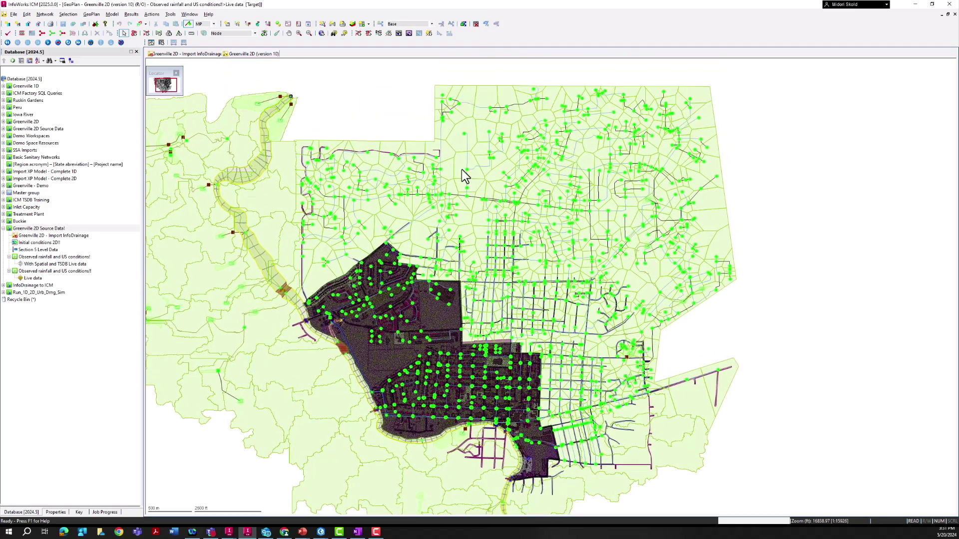
pyautogui.click(462, 170)
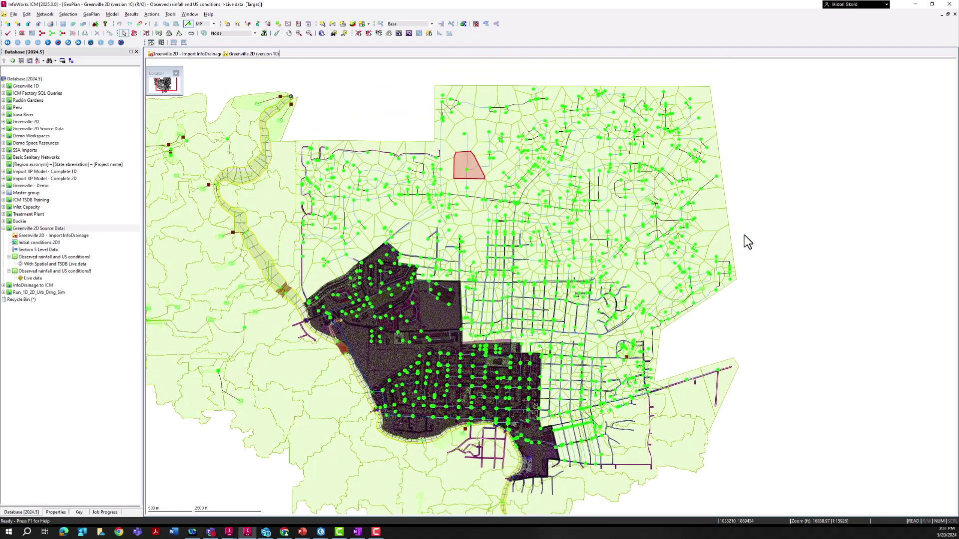
pyautogui.click(471, 131)
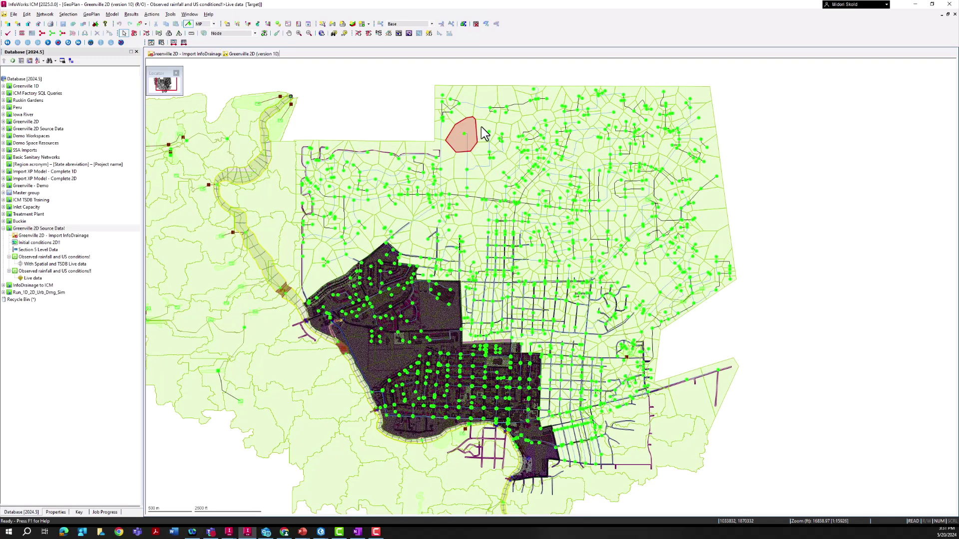
pyautogui.click(483, 129)
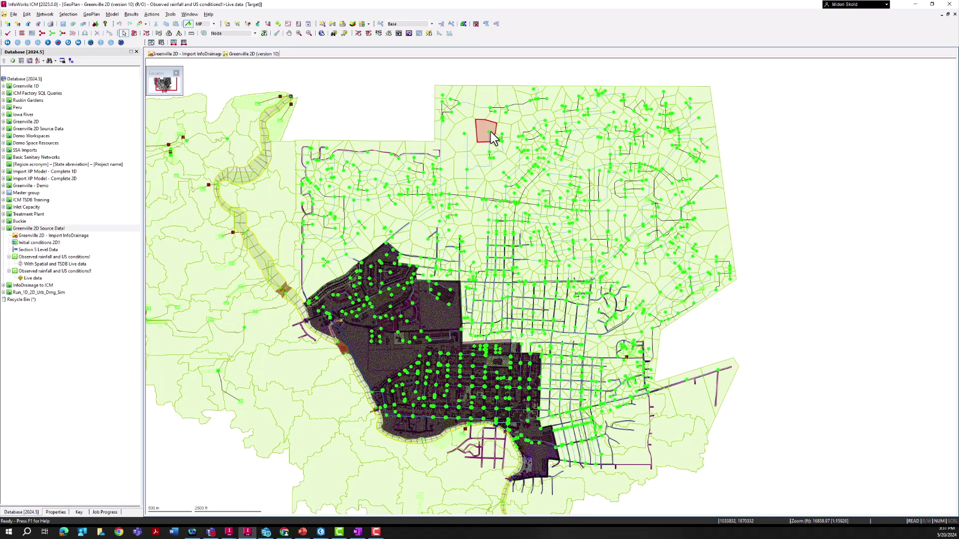
# - Clear the polygon selection, list the overlapping objects at one spot, then dismiss the list
pyautogui.click(468, 144)
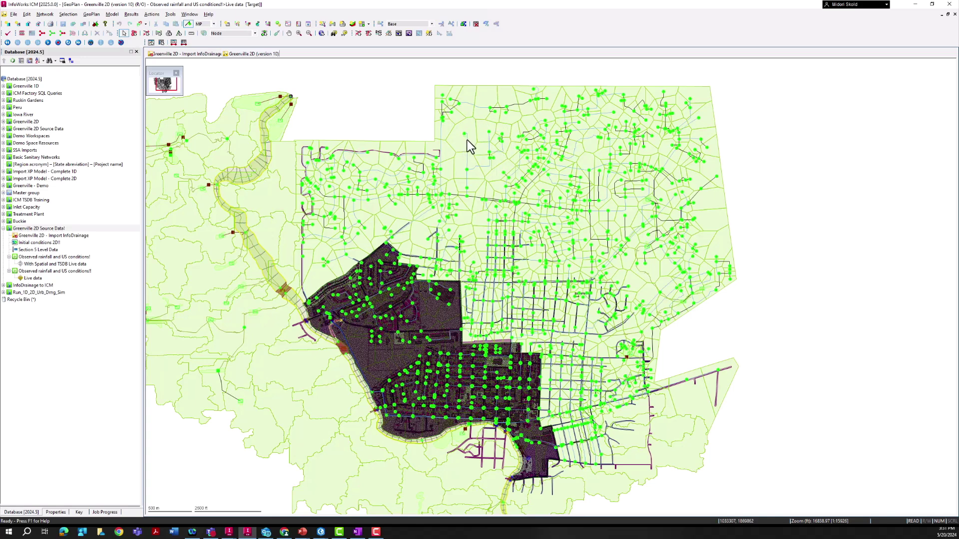
pyautogui.click(467, 141)
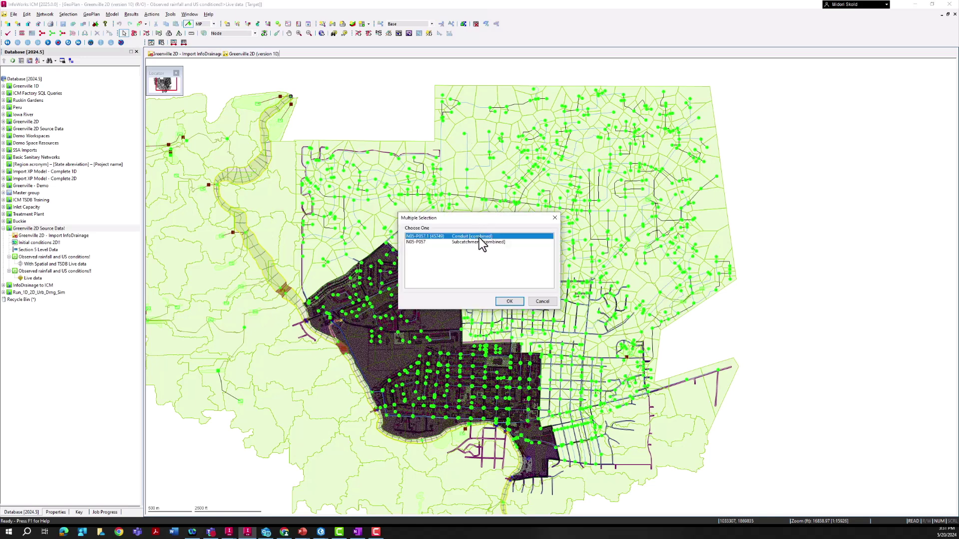
pyautogui.click(555, 218)
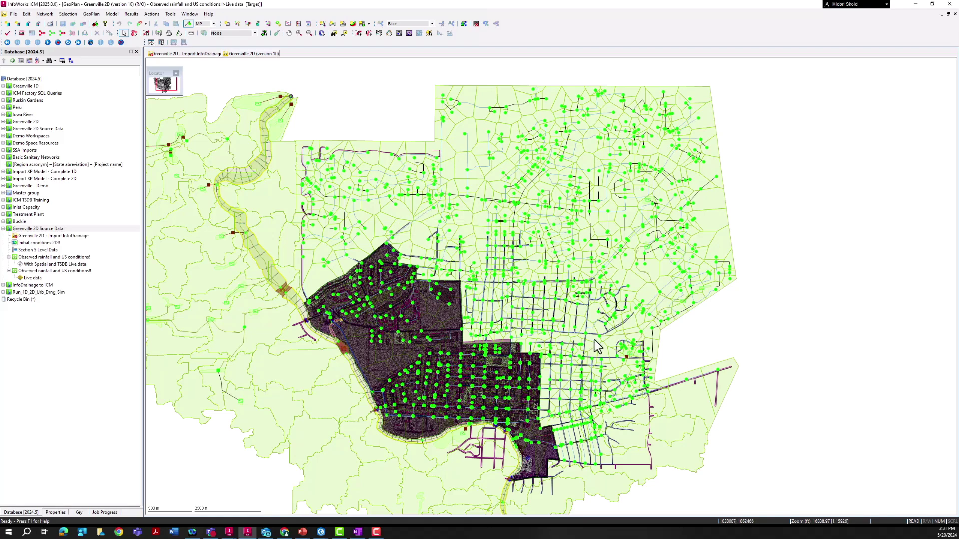
pyautogui.scroll(2, 442, 374)
pyautogui.scroll(2, 442, 374)
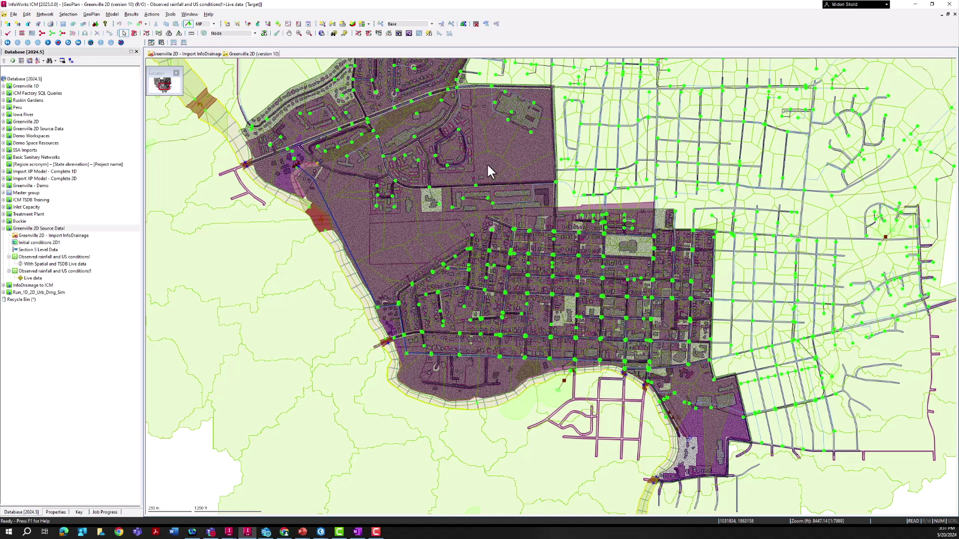
pyautogui.click(486, 163)
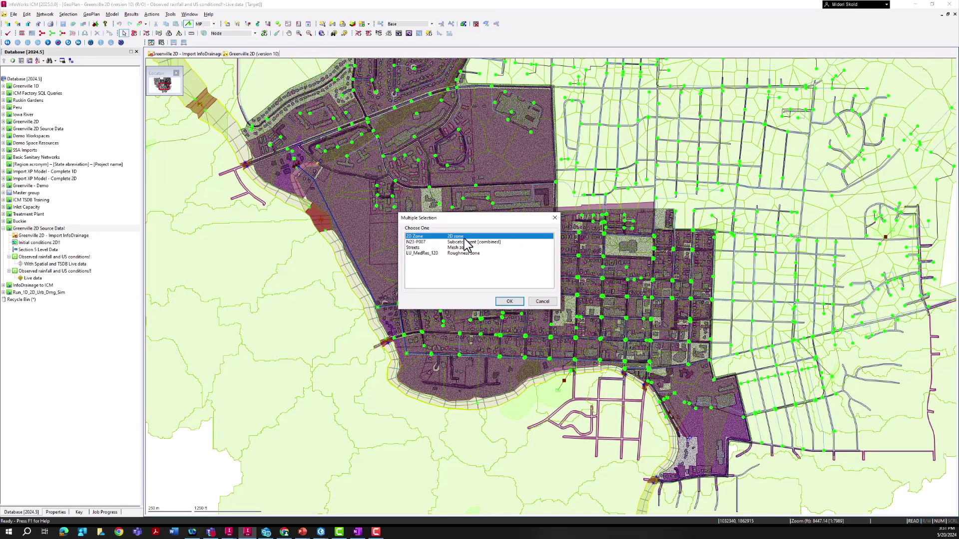
pyautogui.click(460, 237)
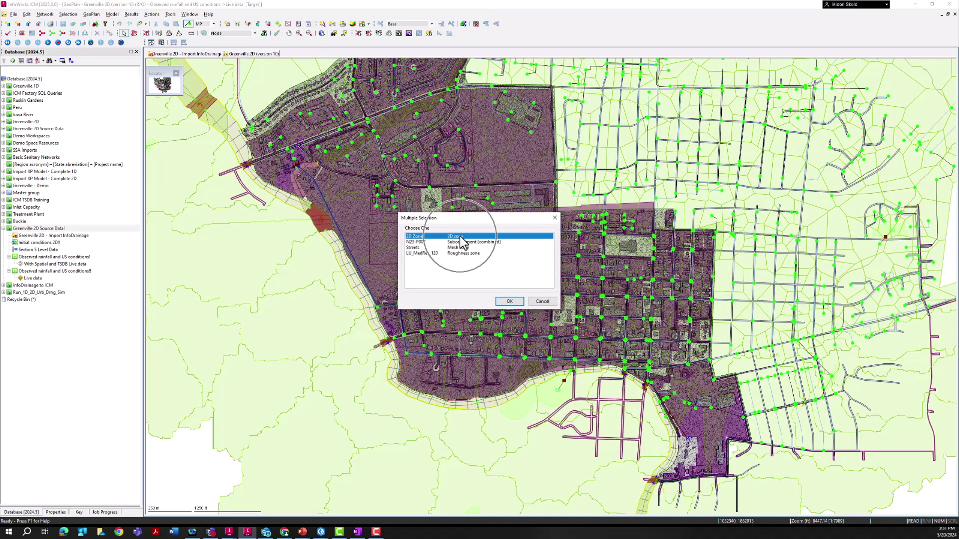
pyautogui.click(555, 218)
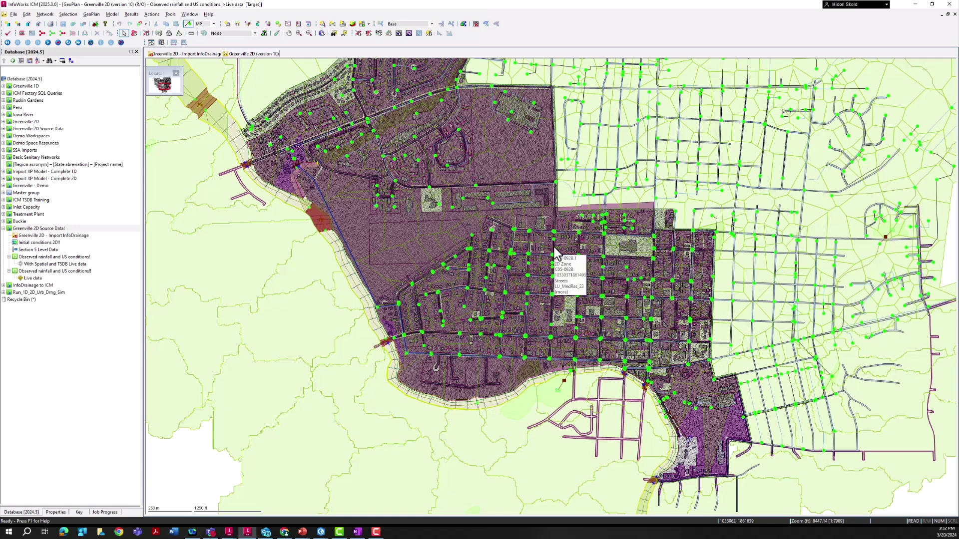
pyautogui.scroll(1, 509, 222)
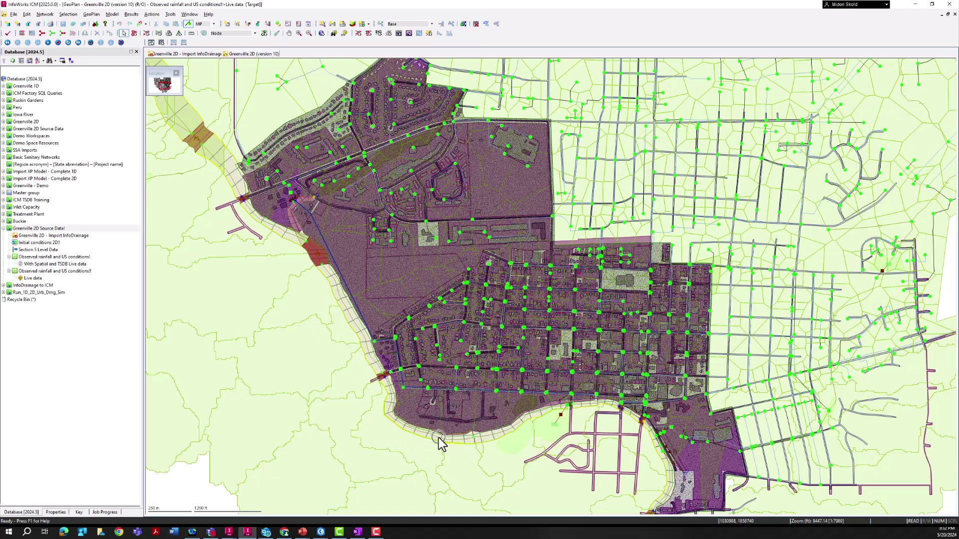
pyautogui.moveTo(465, 432)
pyautogui.moveTo(530, 282)
pyautogui.moveTo(416, 282)
pyautogui.moveTo(611, 336)
pyautogui.moveTo(713, 307); pyautogui.dragTo(711, 307)
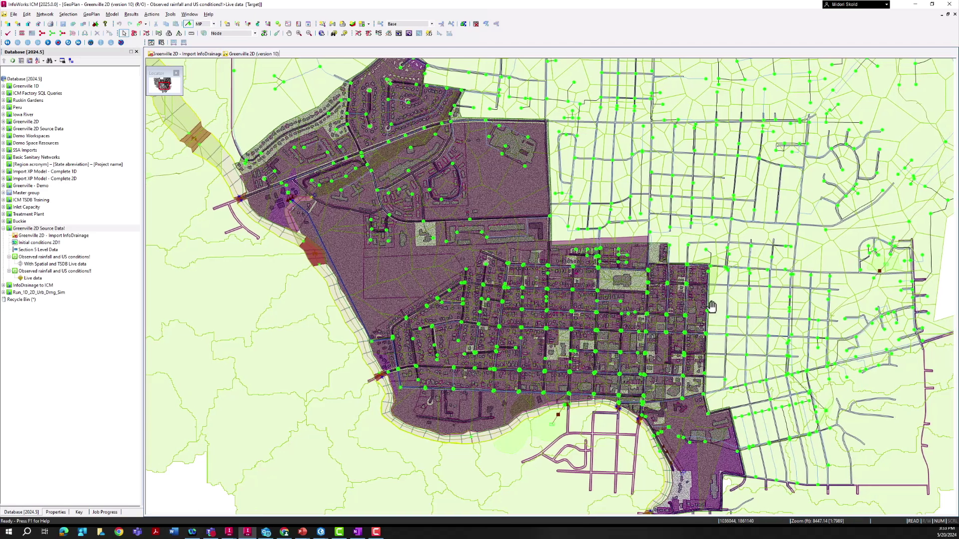
pyautogui.scroll(-2, 710, 308)
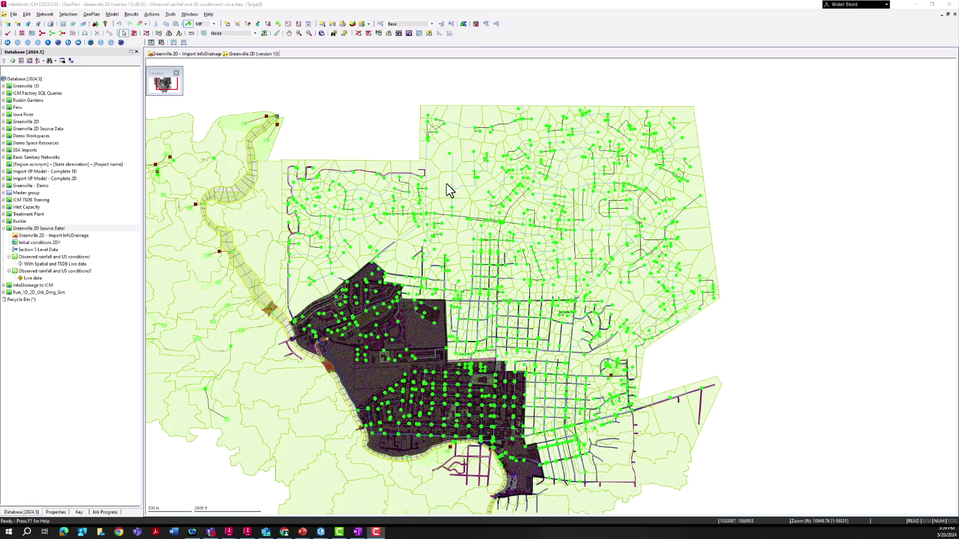
# - Pan and zoom the GeoPlan onto the unmeshed notch along the mesh's northern edge
pyautogui.moveTo(447, 183); pyautogui.dragTo(499, 244)
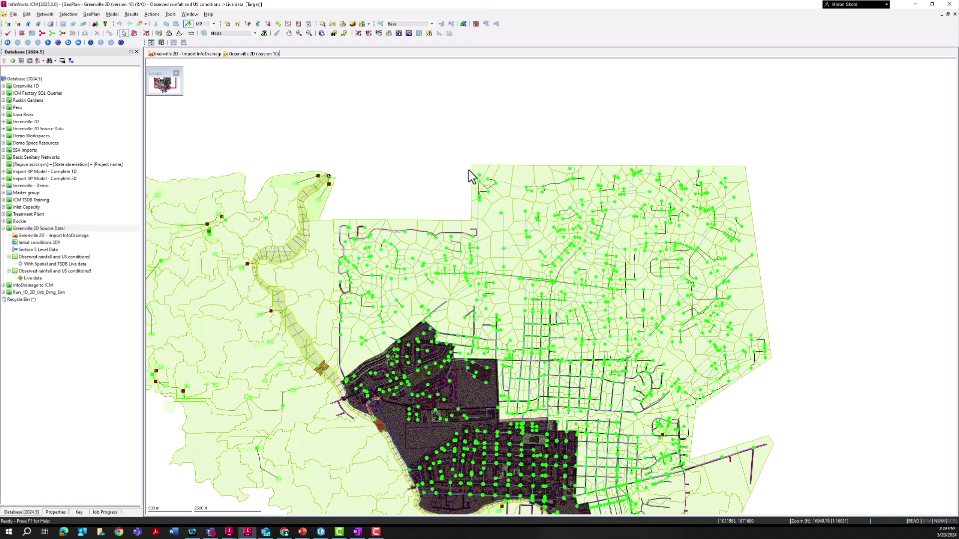
pyautogui.scroll(5, 469, 170)
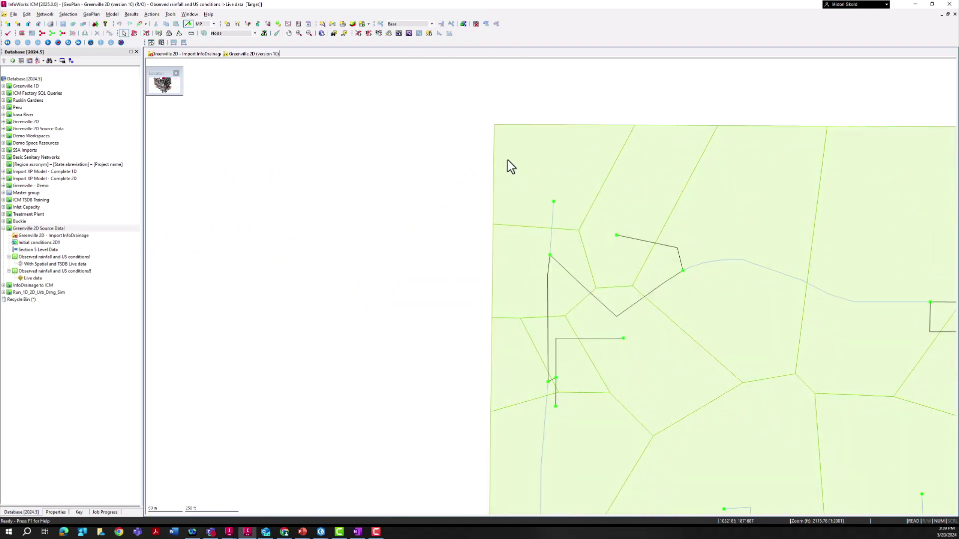
pyautogui.scroll(-3, 456, 154)
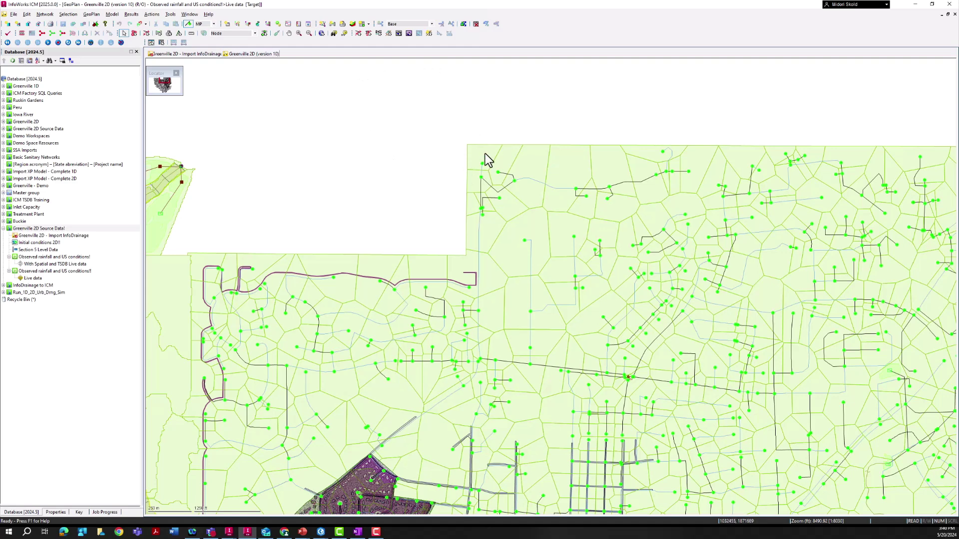
pyautogui.moveTo(513, 172); pyautogui.dragTo(510, 244)
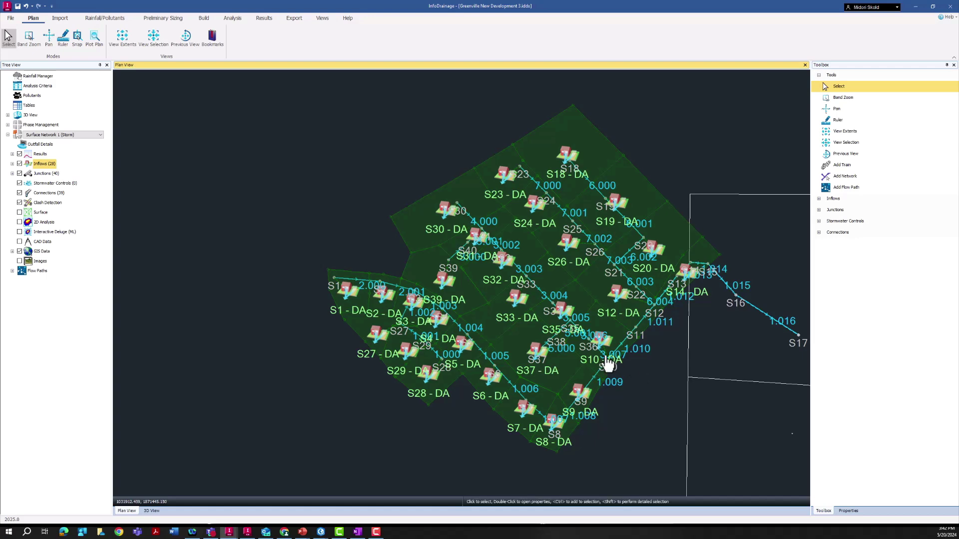
# - Select catchment S30 - DA, junction S1 and connection 2.000 in the InfoDrainage plan
pyautogui.scroll(2, 465, 344)
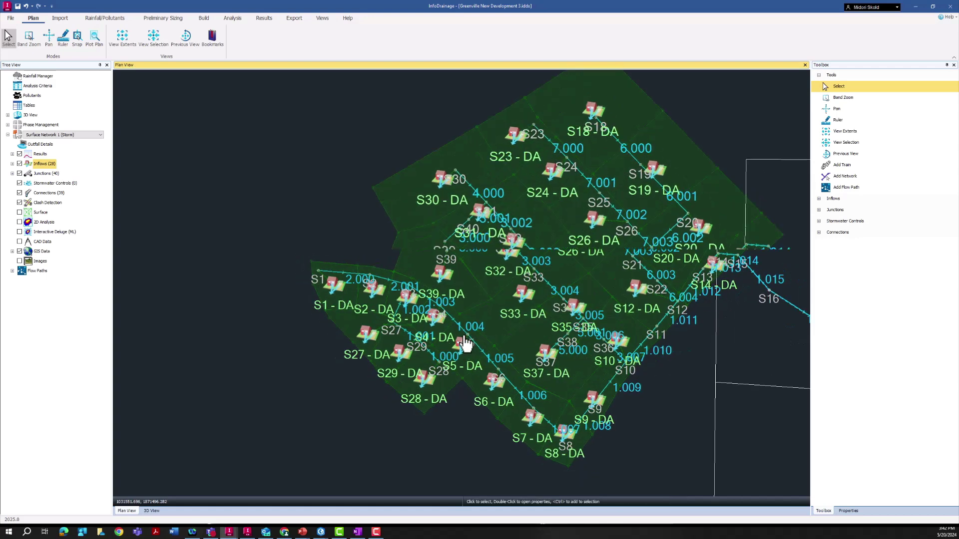
pyautogui.click(417, 211)
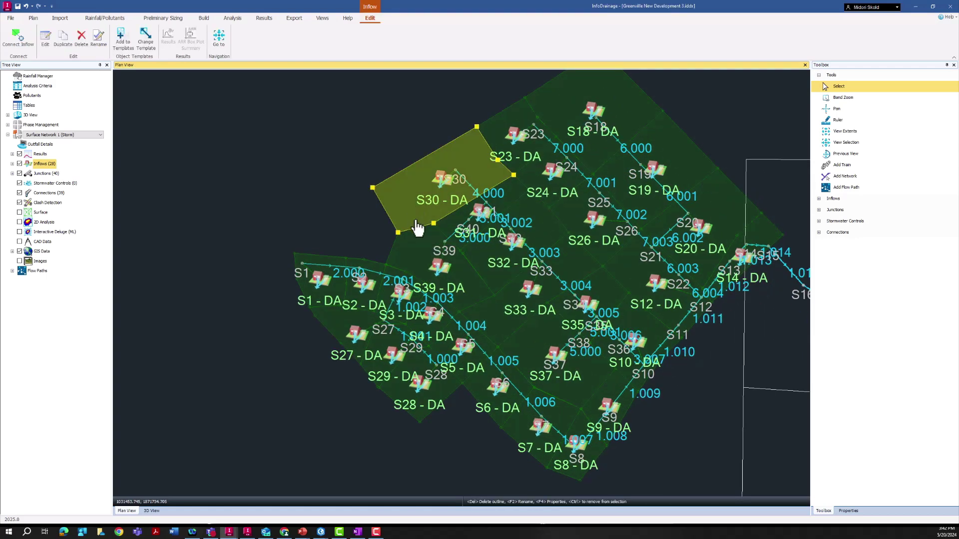
pyautogui.scroll(2, 320, 275)
pyautogui.scroll(1, 320, 274)
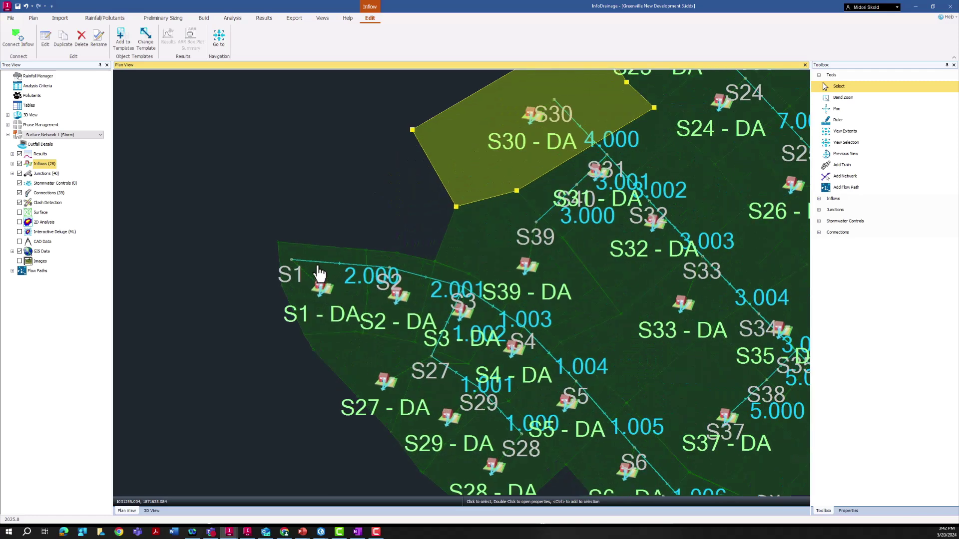
pyautogui.scroll(1, 291, 270)
pyautogui.click(294, 261)
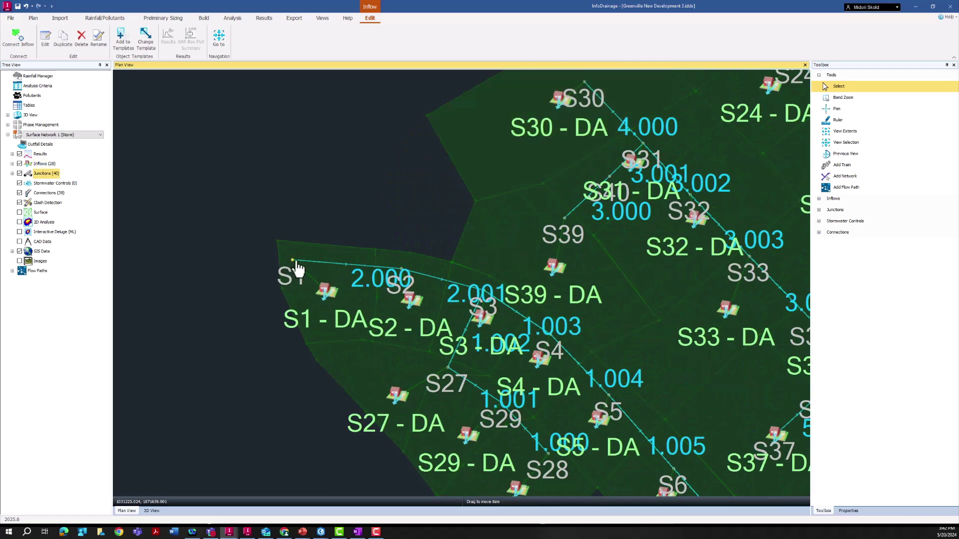
pyautogui.click(356, 273)
# - Pan east to the S16–S17 outfall pipe and zoom out to show the background mesh
pyautogui.scroll(-1, 612, 336)
pyautogui.moveTo(673, 330); pyautogui.dragTo(407, 314)
pyautogui.scroll(-1, 724, 317)
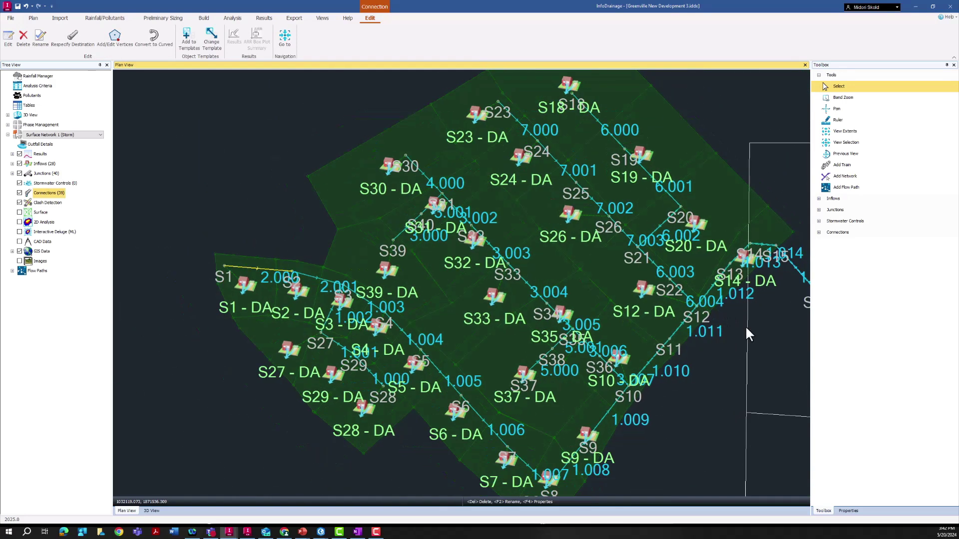
pyautogui.moveTo(745, 326); pyautogui.dragTo(606, 310)
pyautogui.scroll(1, 729, 341)
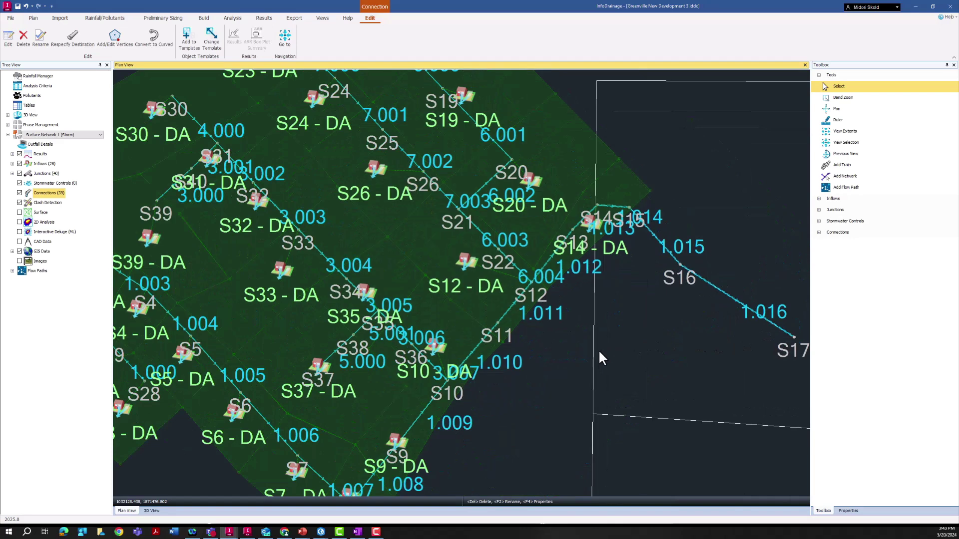
pyautogui.scroll(-3, 599, 352)
pyautogui.scroll(-6, 600, 353)
# - Zoom onto outfall junction S17 at the end of pipe 1.016, nudge it, then deselect it
pyautogui.scroll(1, 598, 350)
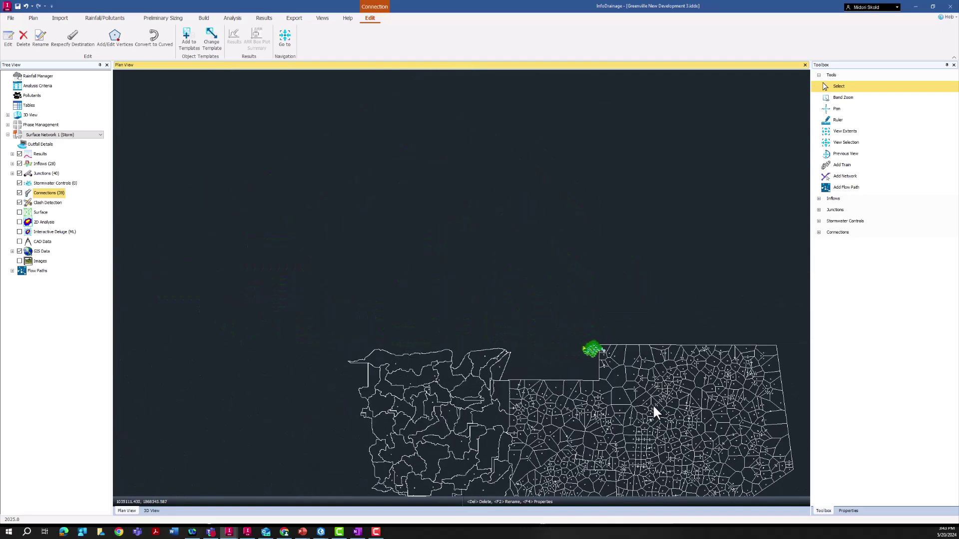
pyautogui.moveTo(644, 424); pyautogui.dragTo(595, 232)
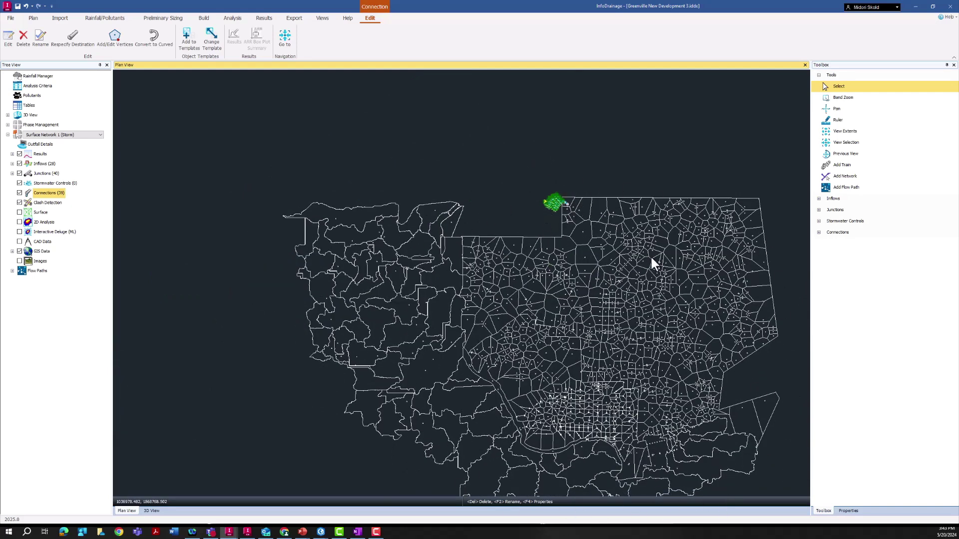
pyautogui.scroll(7, 566, 202)
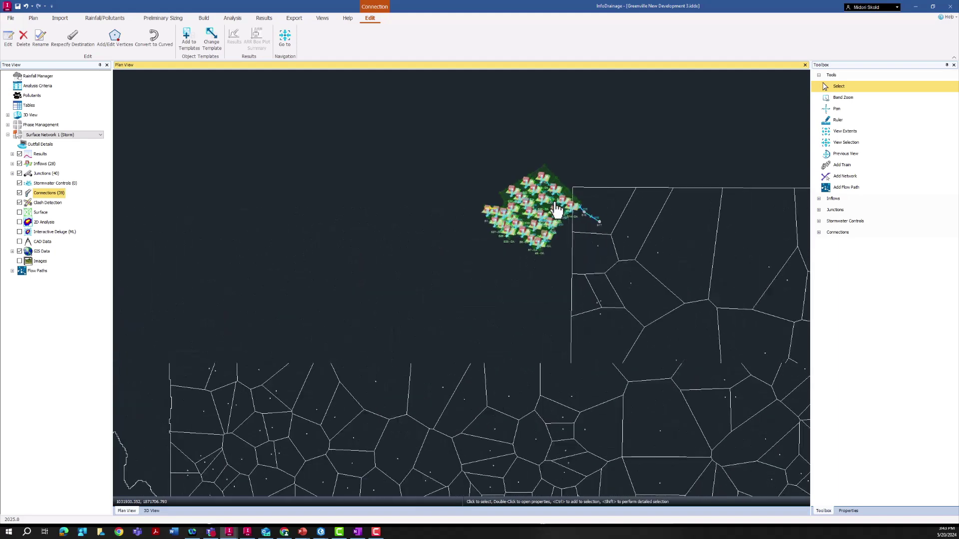
pyautogui.scroll(3, 652, 253)
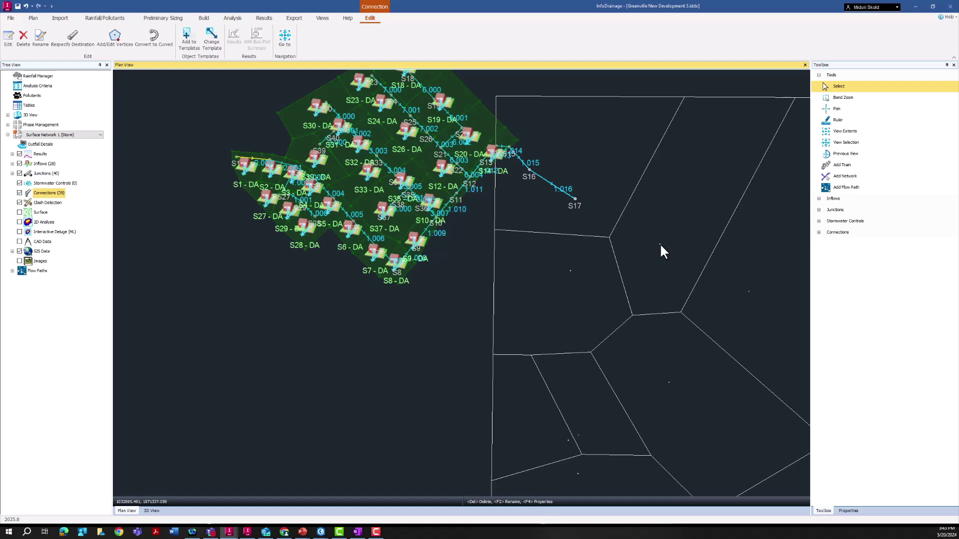
pyautogui.click(569, 272)
pyautogui.scroll(5, 575, 205)
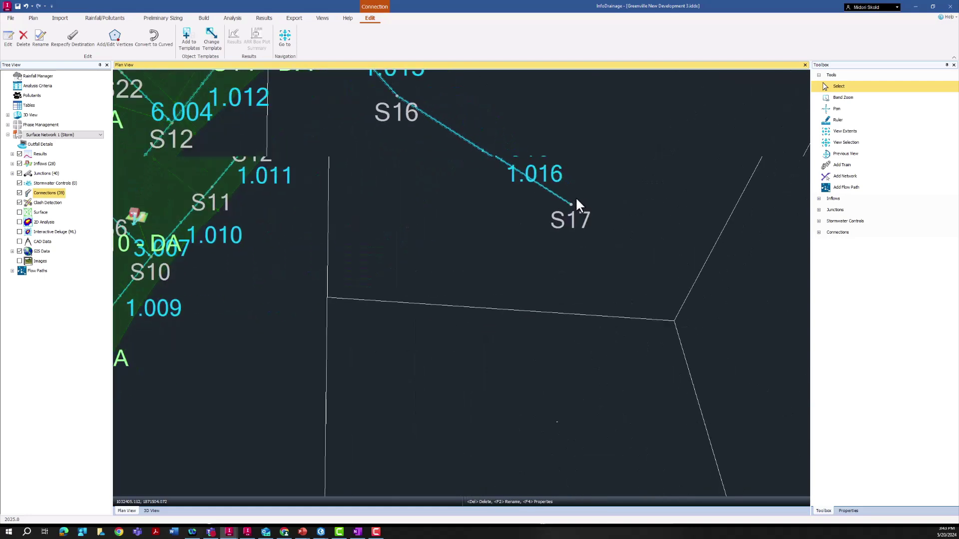
pyautogui.scroll(1, 571, 207)
pyautogui.click(567, 208)
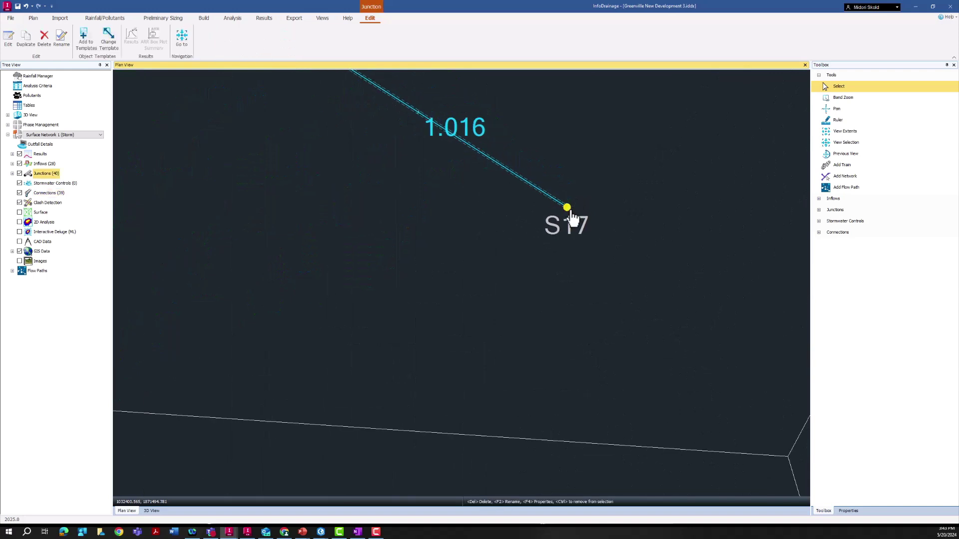
pyautogui.moveTo(567, 208)
pyautogui.mouseDown()
pyautogui.moveTo(548, 224)
pyautogui.moveTo(568, 209)
pyautogui.mouseUp()
pyautogui.click(484, 267)
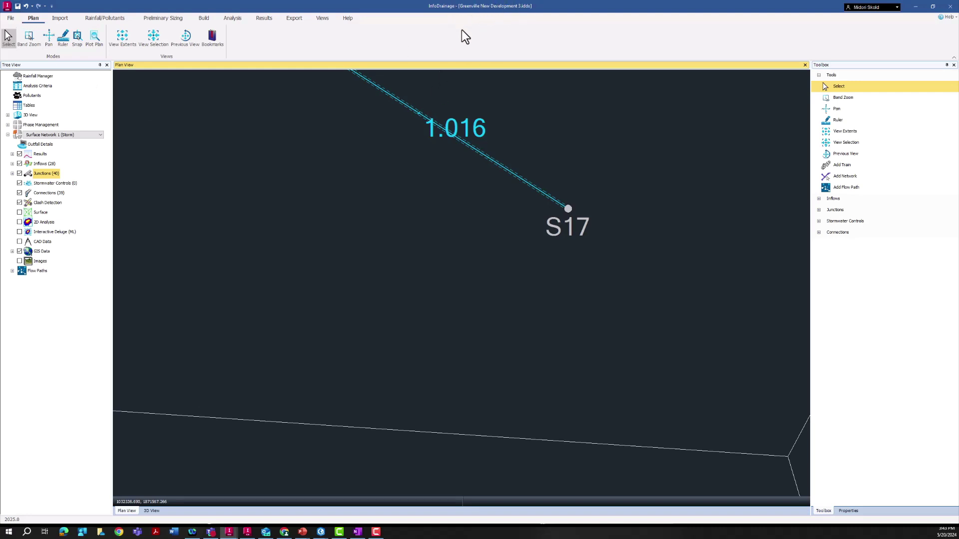
# - In InfoWorks ICM, open the Greenville 2D - Import InfoDrainage network
pyautogui.click(247, 532)
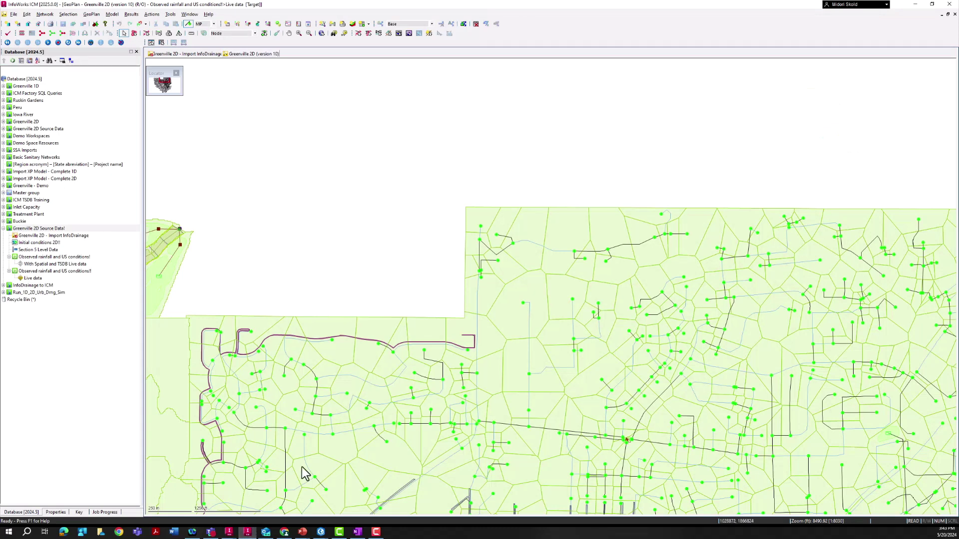
pyautogui.click(472, 229)
pyautogui.doubleClick(61, 237)
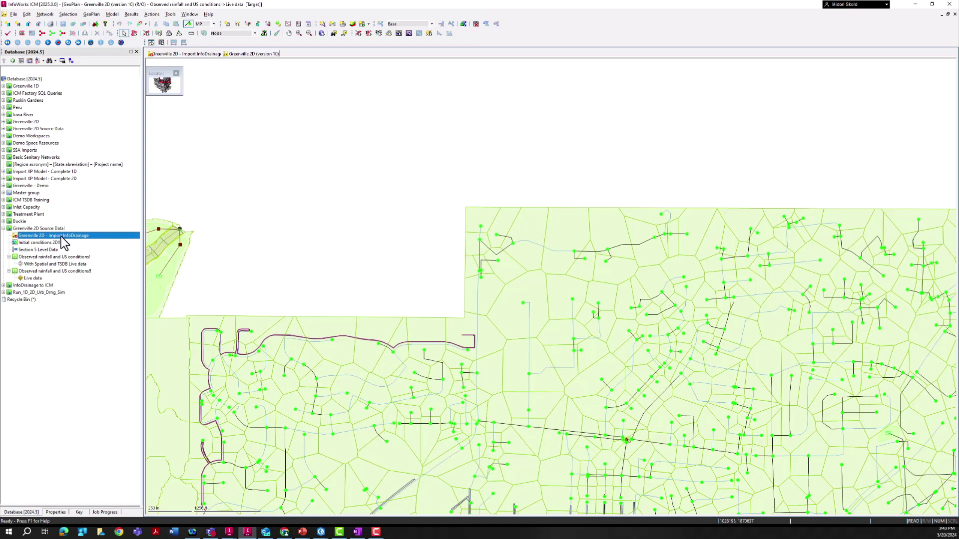
pyautogui.scroll(6, 735, 287)
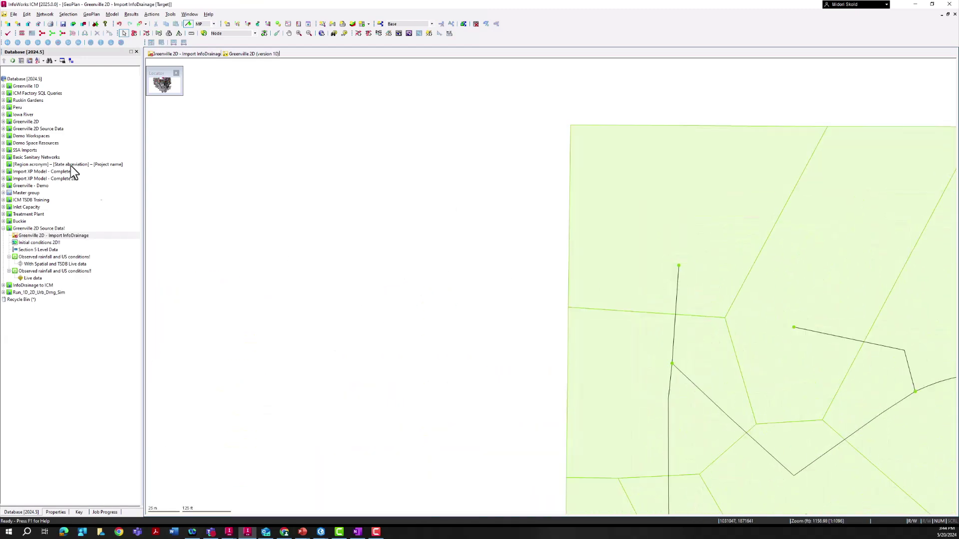
# - Import Greenville New Development 3.iddx from the 20240515_InfoDrainage to ICM folder as InfoDrainage data
pyautogui.click(45, 14)
pyautogui.moveTo(65, 88)
pyautogui.moveTo(140, 134)
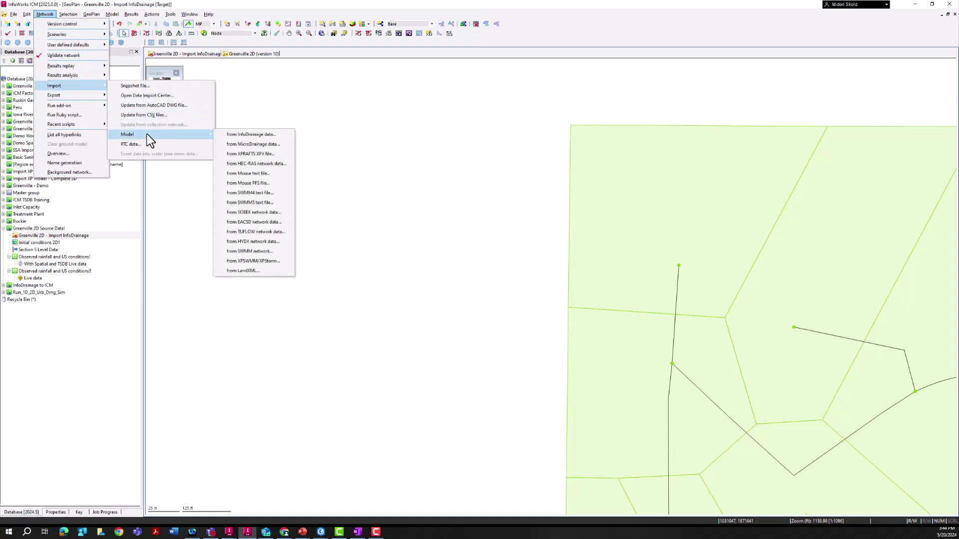
pyautogui.click(250, 134)
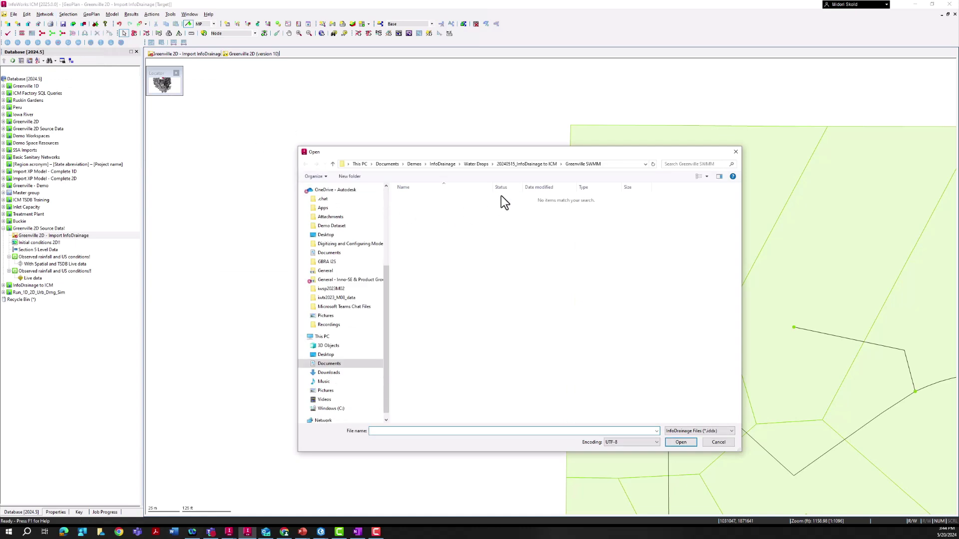
pyautogui.click(531, 166)
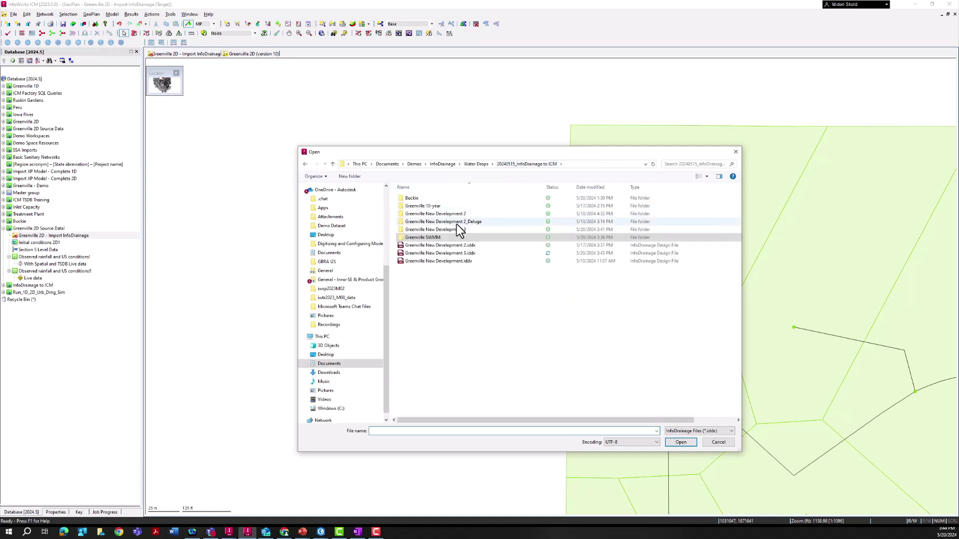
pyautogui.click(456, 255)
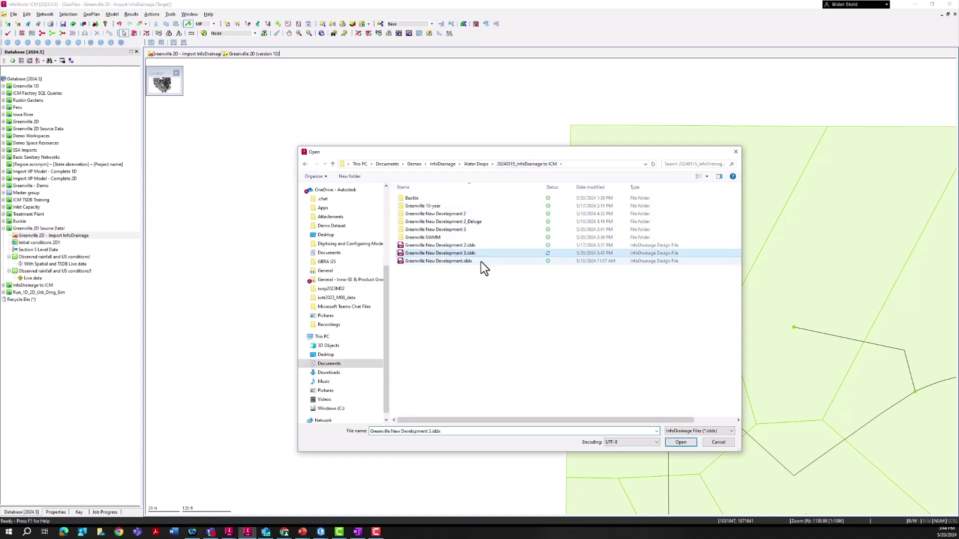
pyautogui.click(679, 444)
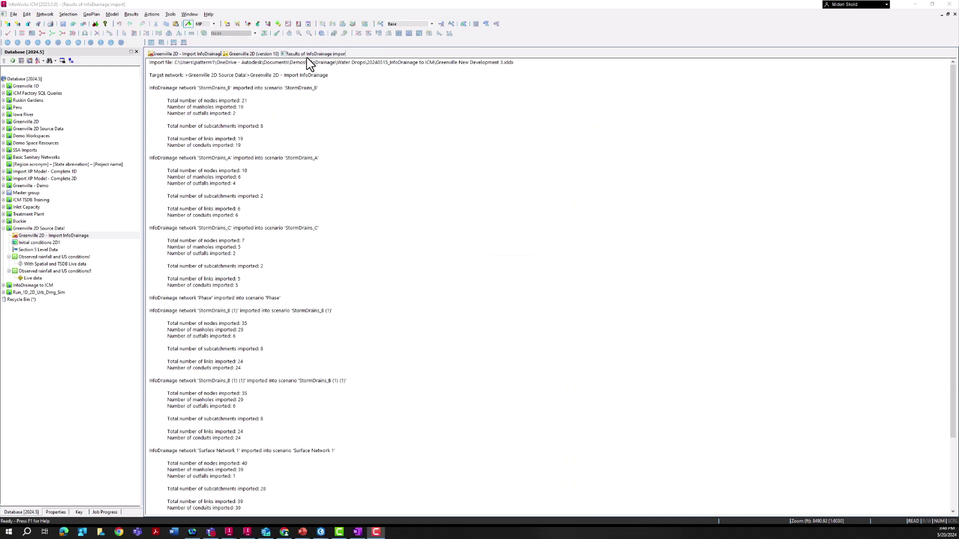
# - In InfoDrainage, expand Phase Management > Storm to list StormDrains_A, StormDrains_B and Pond design
pyautogui.click(151, 89)
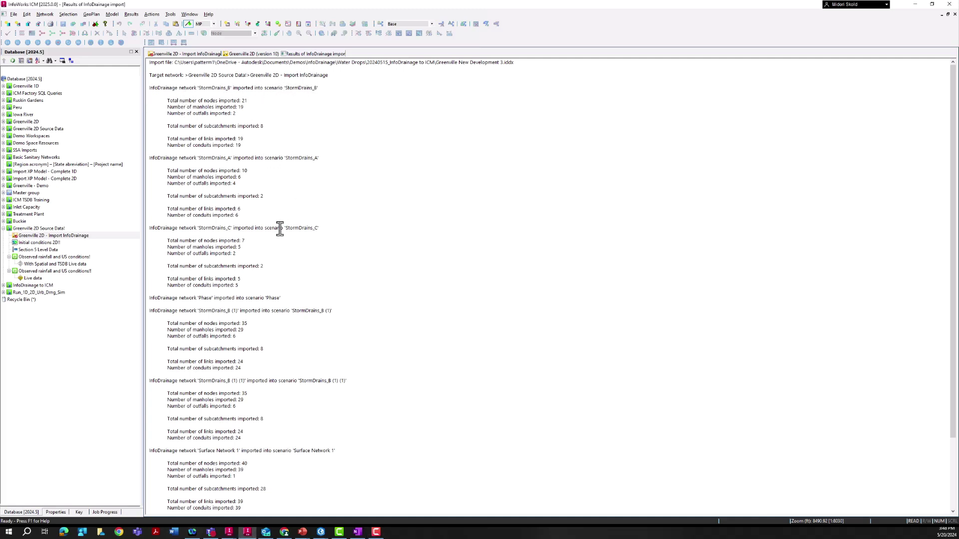
pyautogui.click(273, 311)
pyautogui.moveTo(228, 532)
pyautogui.click(189, 511)
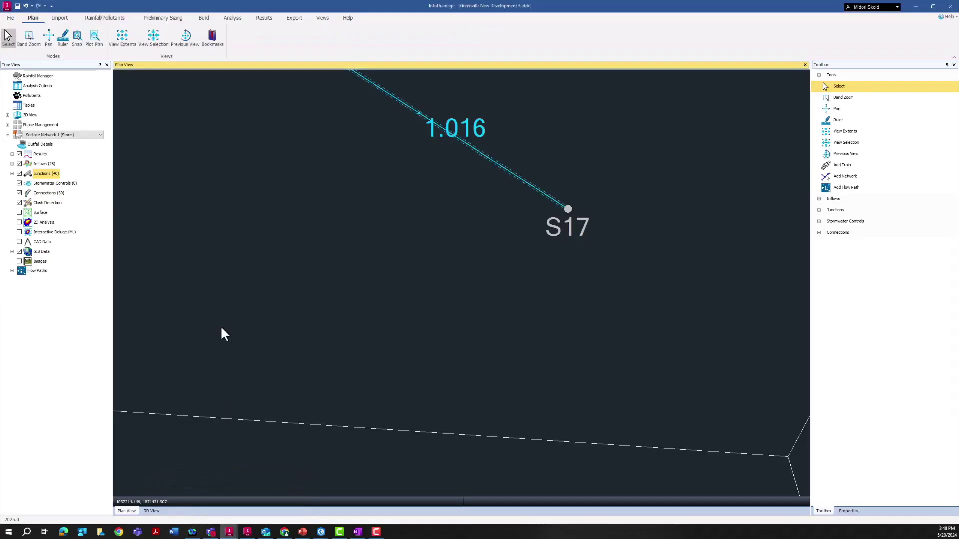
pyautogui.click(8, 125)
pyautogui.click(12, 134)
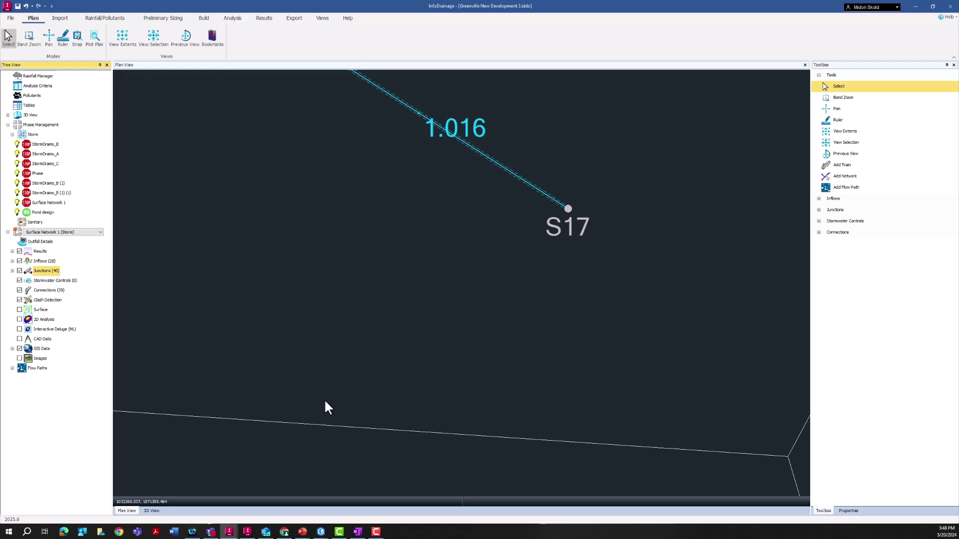
# - Highlight the StormDrains_B totals and scenario name in the InfoDrainage import report
pyautogui.click(246, 532)
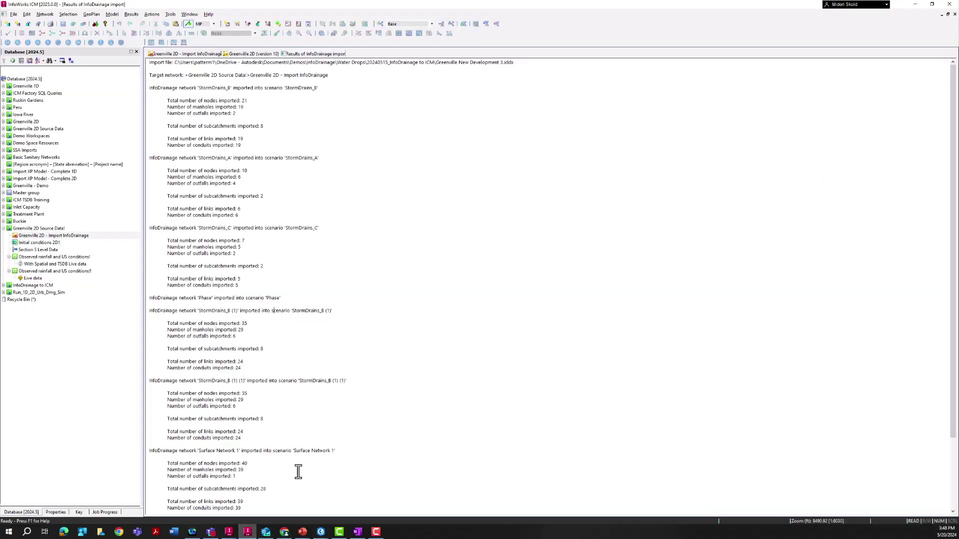
pyautogui.moveTo(166, 100); pyautogui.dragTo(249, 146)
pyautogui.click(212, 100)
pyautogui.moveTo(255, 88); pyautogui.dragTo(325, 88)
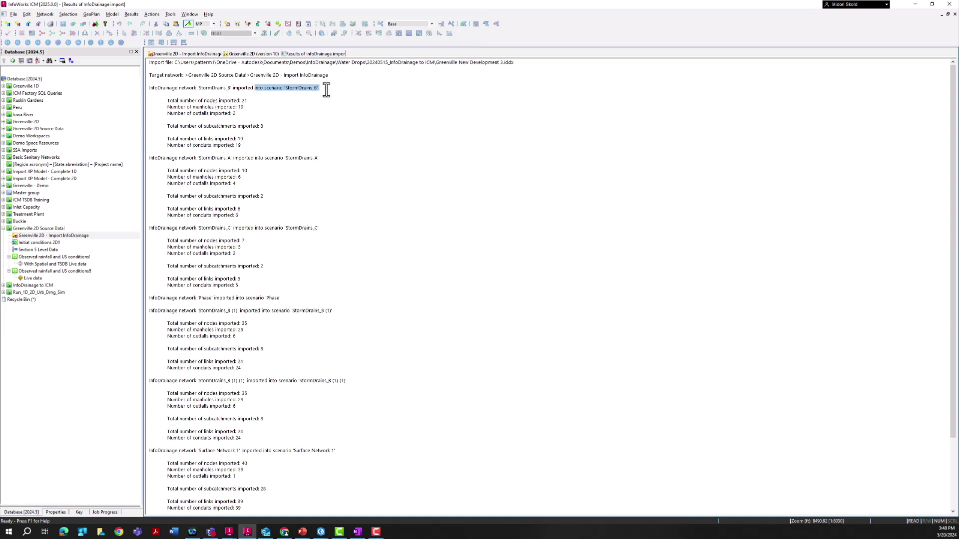
pyautogui.click(268, 92)
pyautogui.moveTo(266, 90); pyautogui.dragTo(326, 90)
# - Compare the report against the InfoDrainage design, then return to the ICM report
pyautogui.moveTo(229, 533)
pyautogui.click(203, 507)
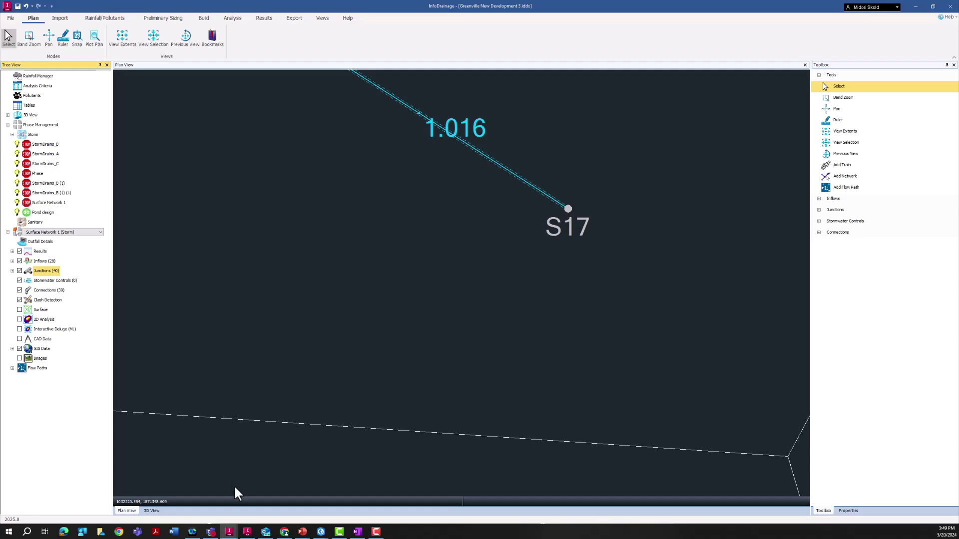
pyautogui.click(248, 533)
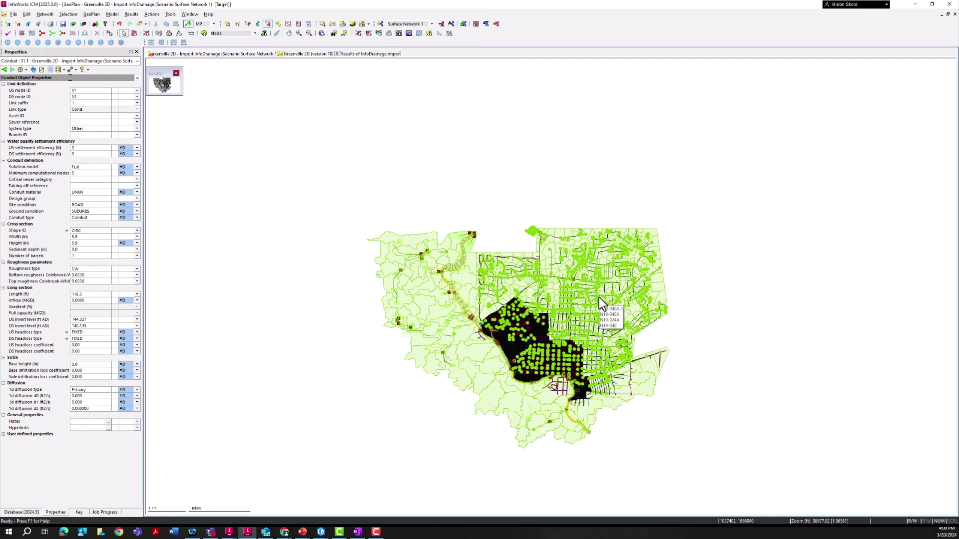
# - Keep scenario Surface Network 1, zoom to the development, and select conduit S1.1 from S1 to S2
pyautogui.click(407, 24)
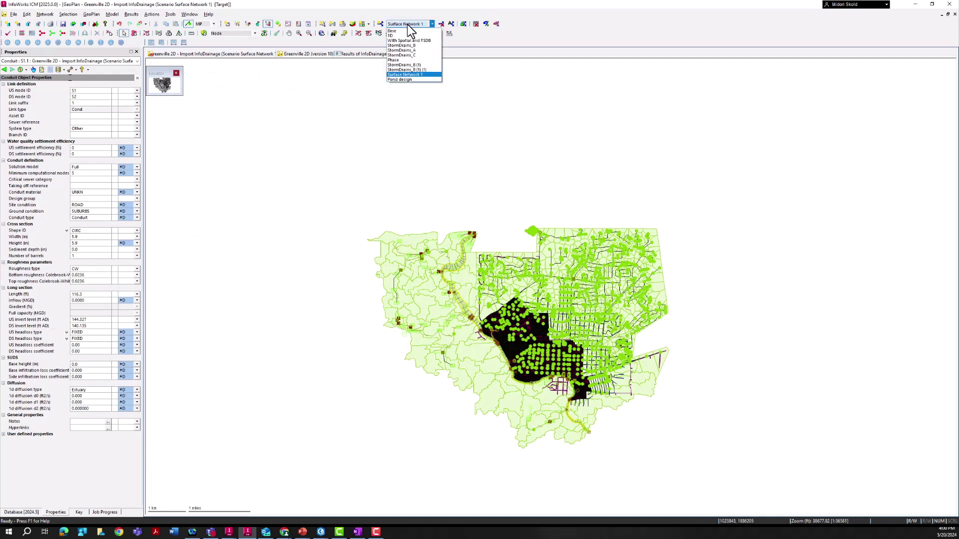
pyautogui.click(404, 75)
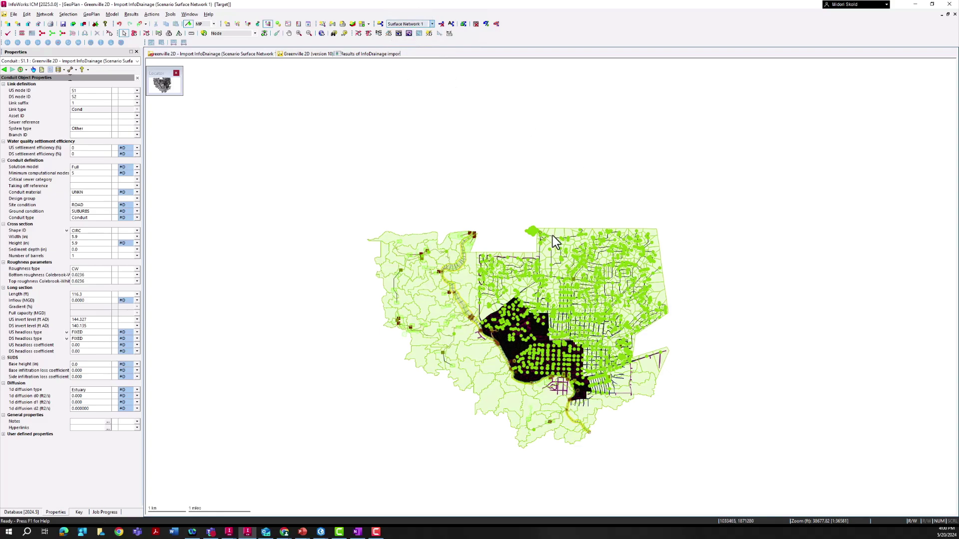
pyautogui.scroll(1, 535, 233)
pyautogui.scroll(4, 534, 234)
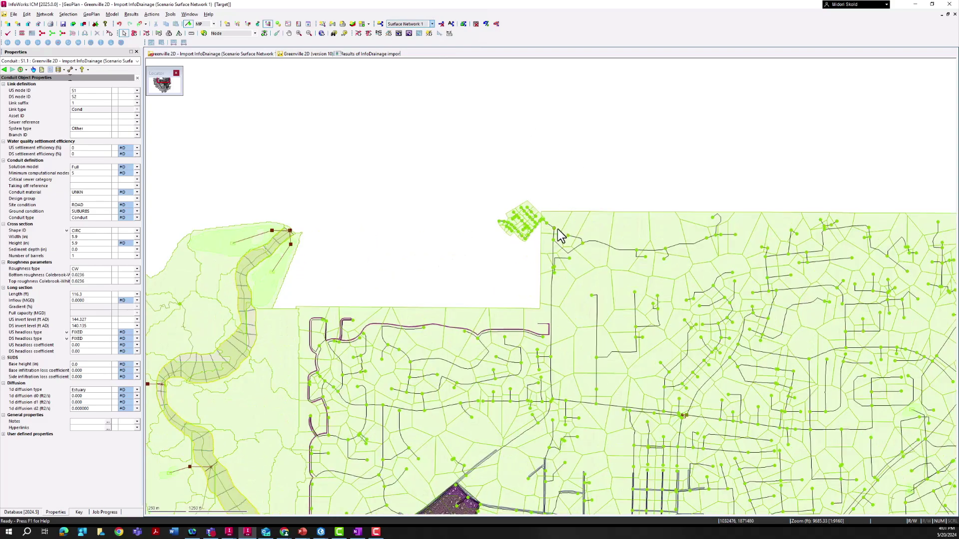
pyautogui.scroll(2, 557, 229)
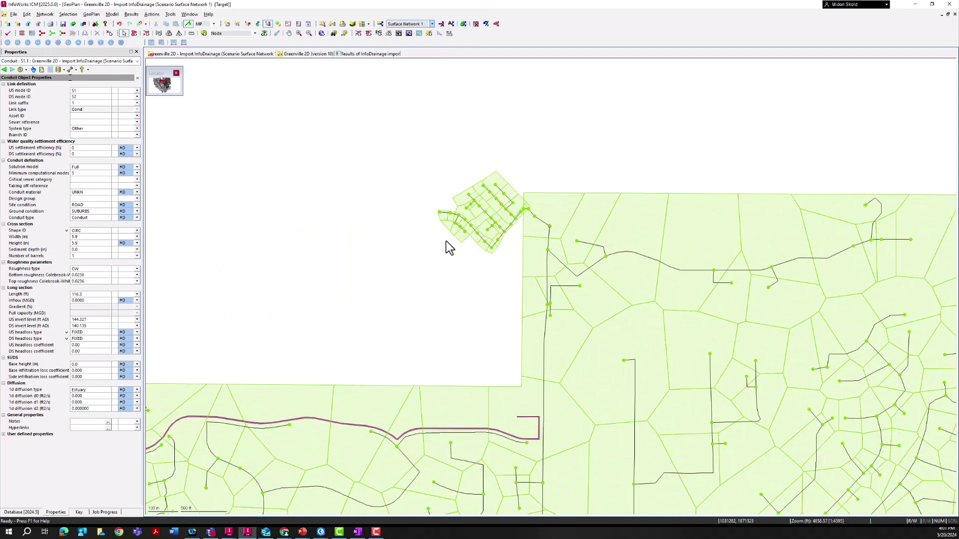
pyautogui.click(441, 218)
pyautogui.scroll(3, 443, 218)
pyautogui.click(454, 219)
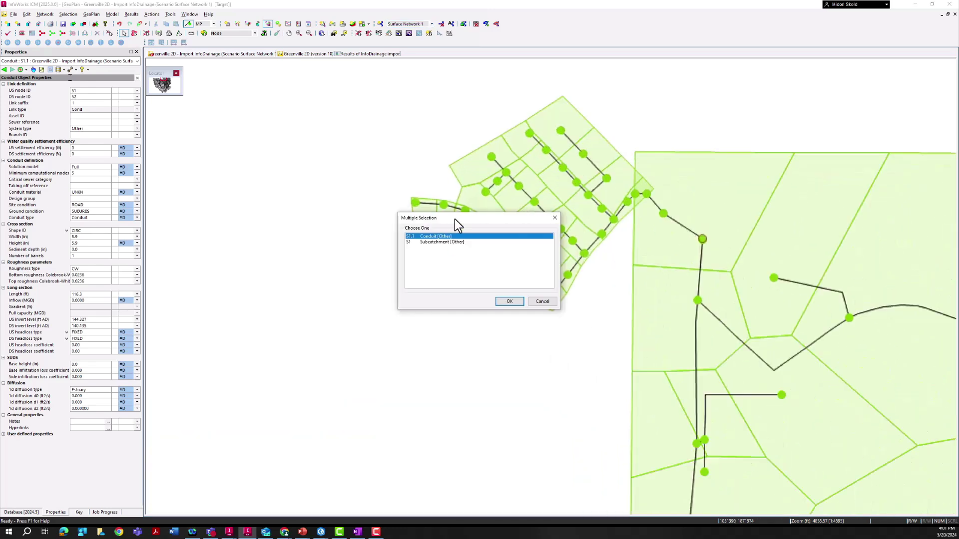
pyautogui.doubleClick(472, 236)
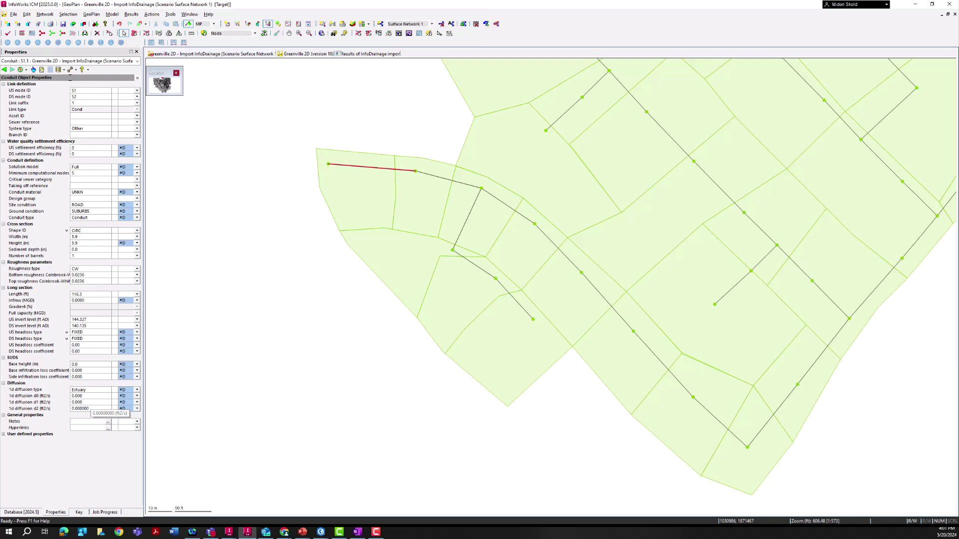
# - Maximise the 'Importing InfoDrainage Data' help page and scroll through its Junction, Pipe, Channel and Inflows tables
pyautogui.hotkey('alt', 'Tab')
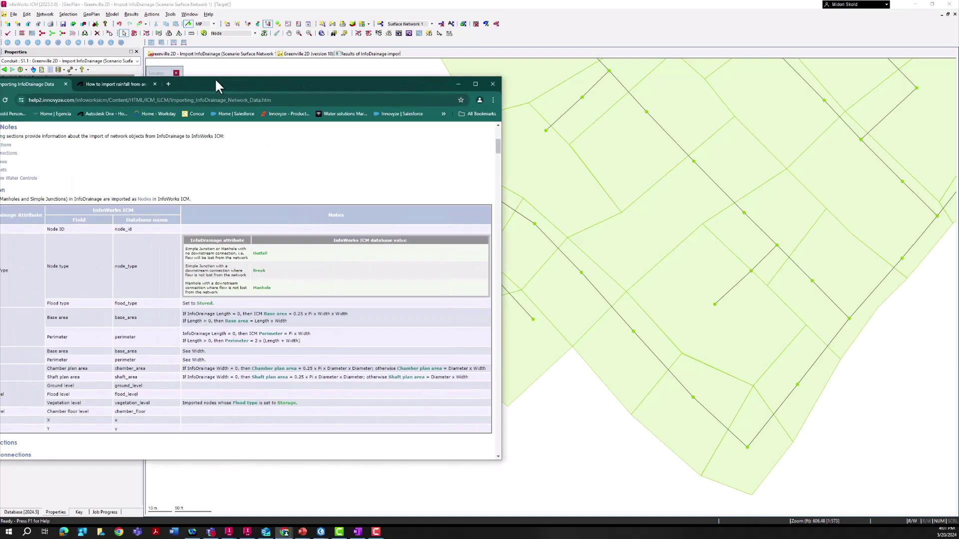
pyautogui.moveTo(221, 77); pyautogui.dragTo(362, 76)
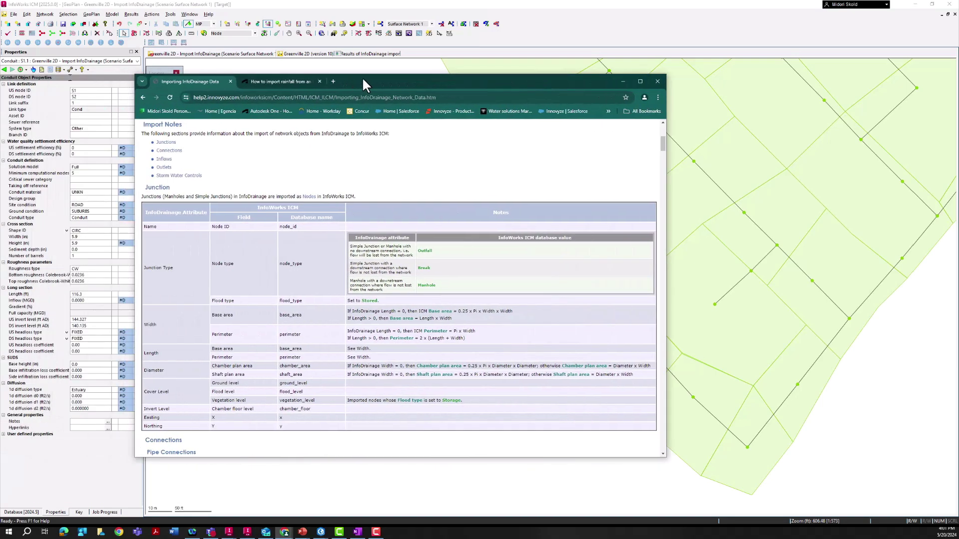
pyautogui.click(640, 81)
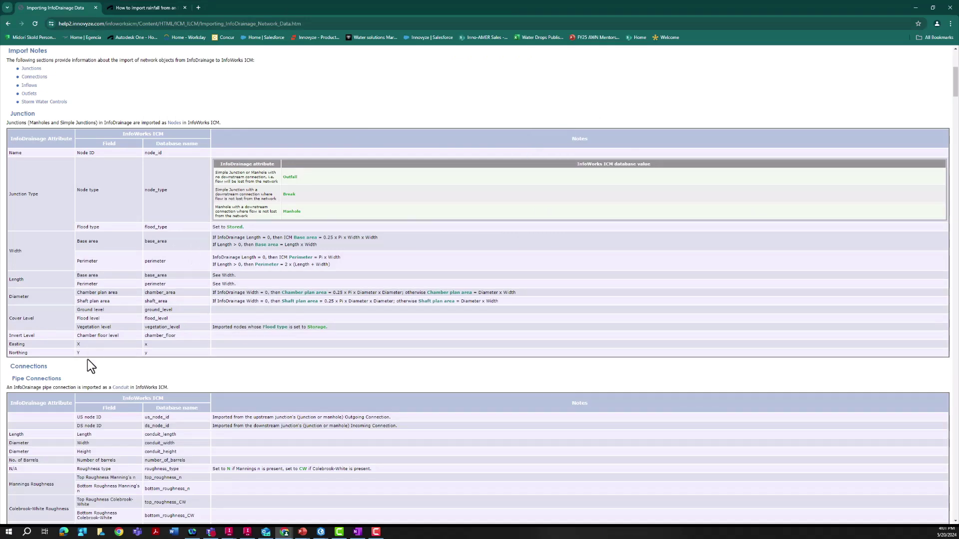
pyautogui.scroll(-1, 91, 273)
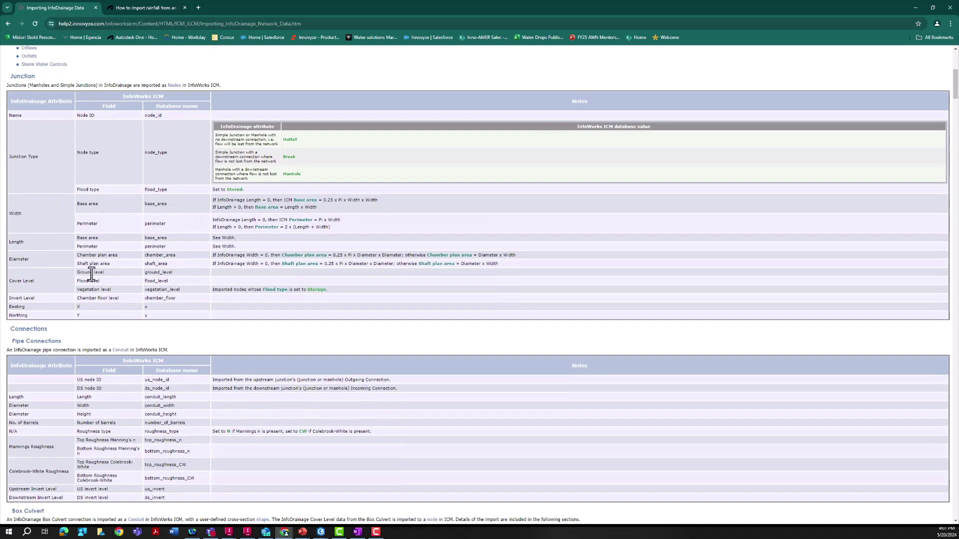
pyautogui.scroll(6, 92, 274)
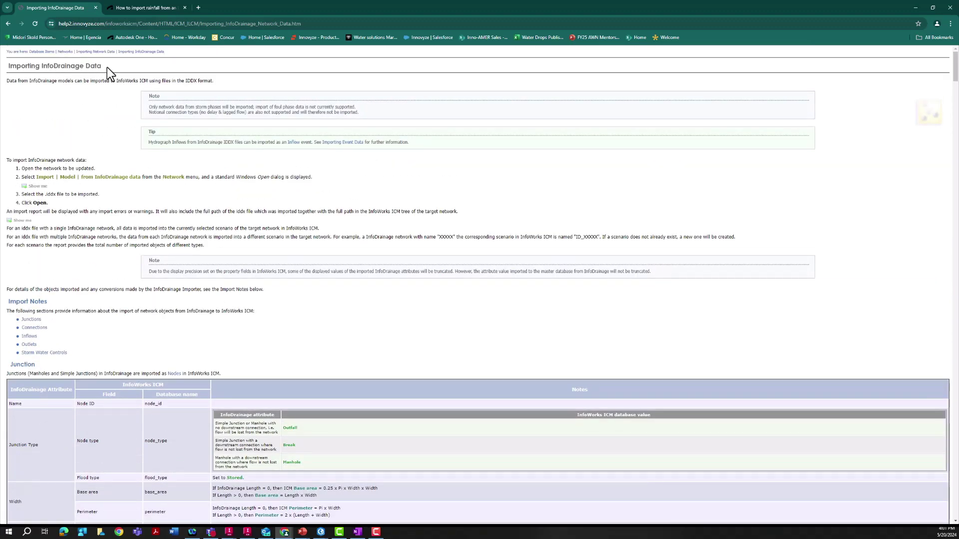
pyautogui.moveTo(109, 67); pyautogui.dragTo(16, 67)
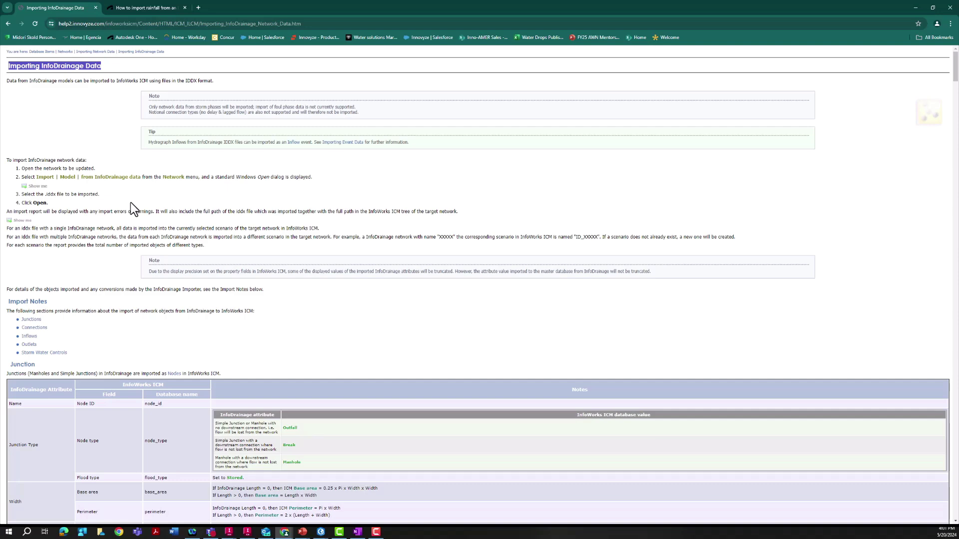
pyautogui.scroll(-4, 130, 202)
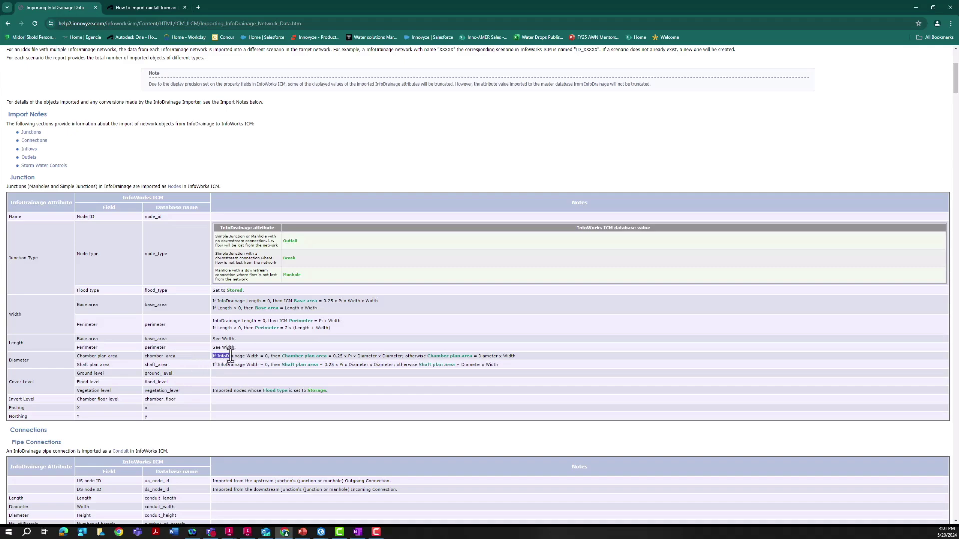
pyautogui.scroll(-8, 217, 359)
pyautogui.scroll(-20, 220, 359)
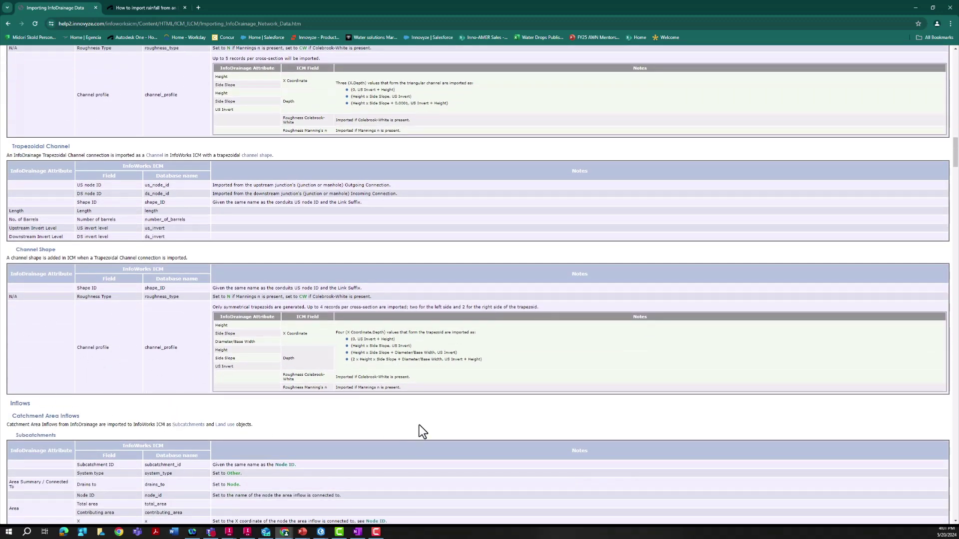
# - Zoom onto node S17 beside manhole T09-009A and pick outlet conduit S16.1 among the overlapping objects
pyautogui.click(914, 8)
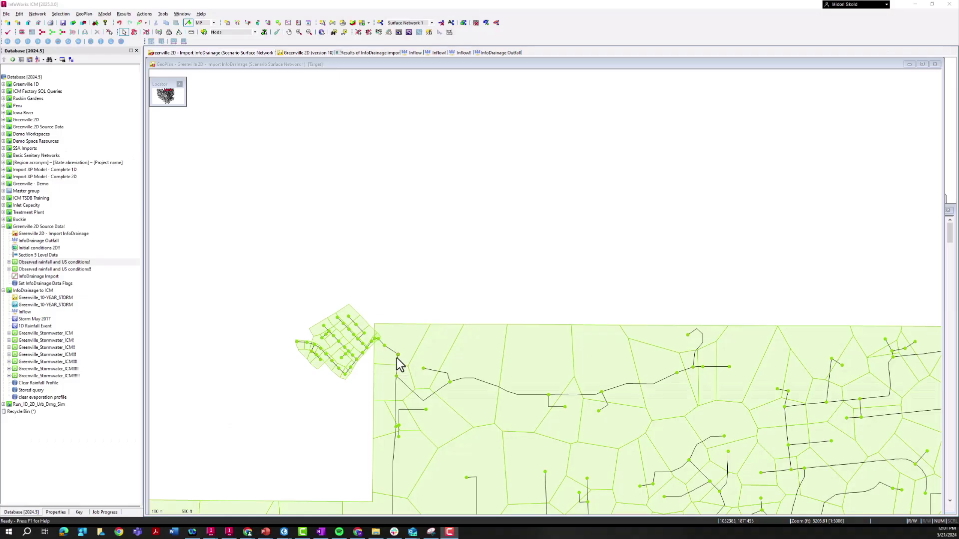
pyautogui.scroll(5, 398, 358)
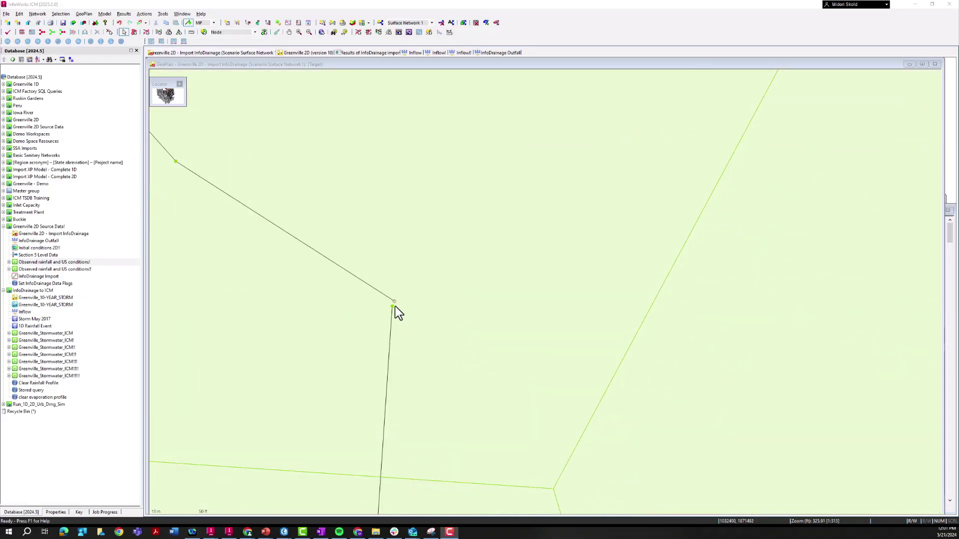
pyautogui.click(394, 303)
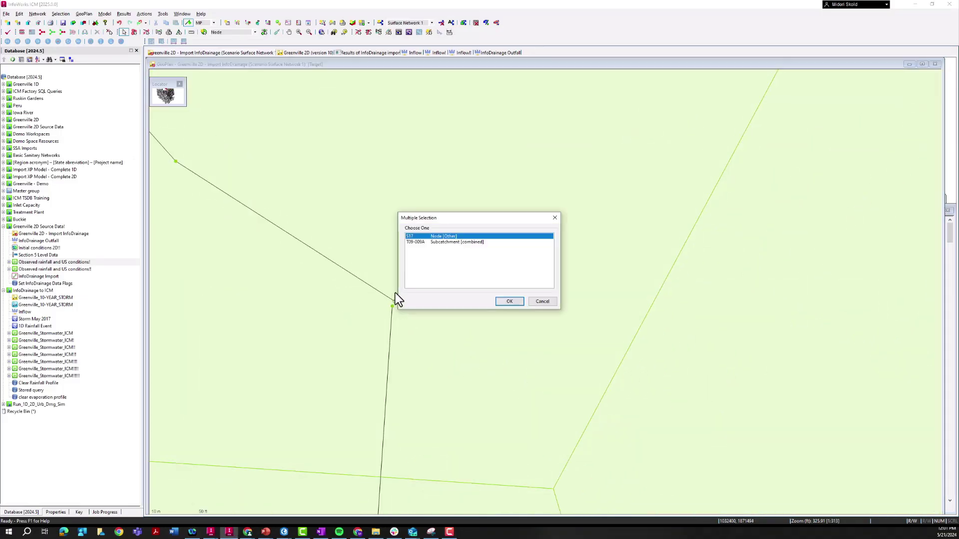
pyautogui.click(548, 301)
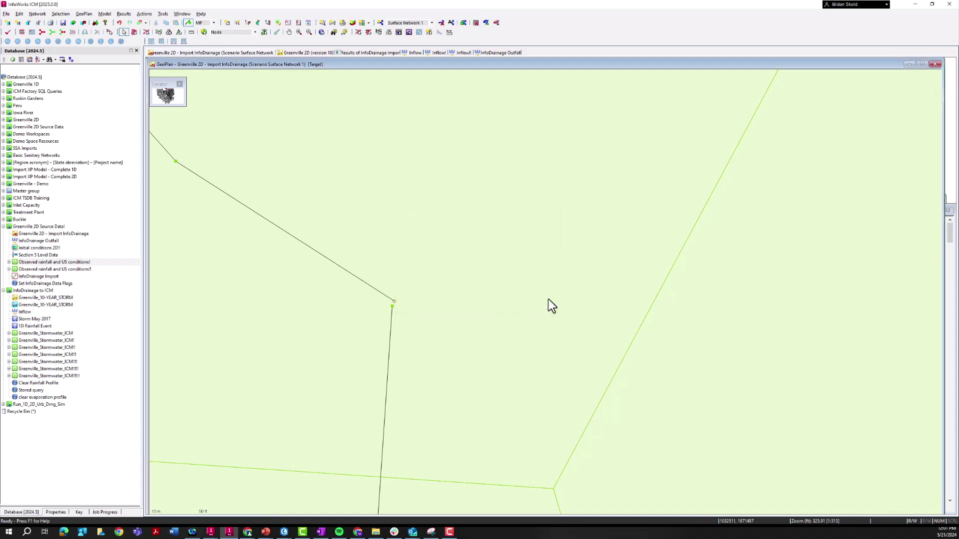
pyautogui.click(391, 301)
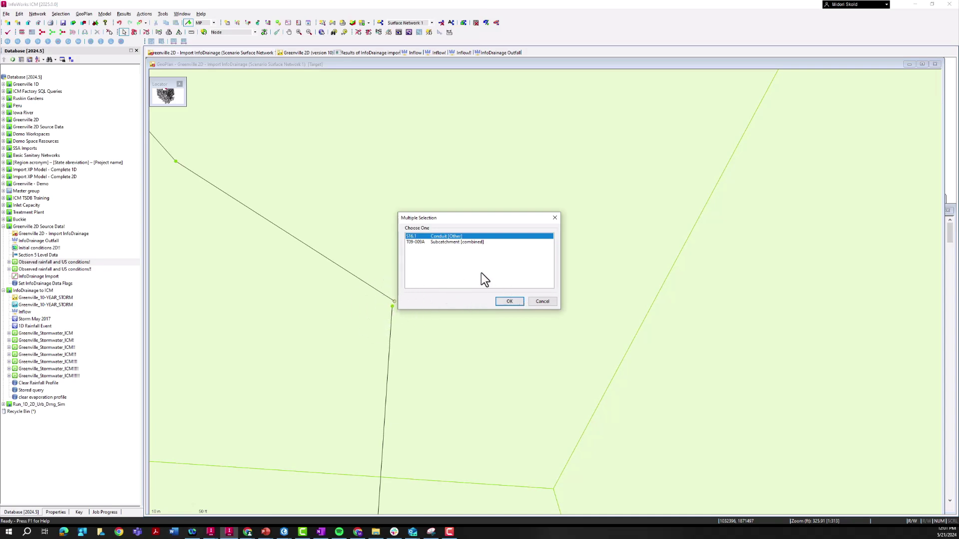
# - Copy manhole T09-009A's Node ID and paste it as conduit S16.1's downstream node
pyautogui.doubleClick(447, 236)
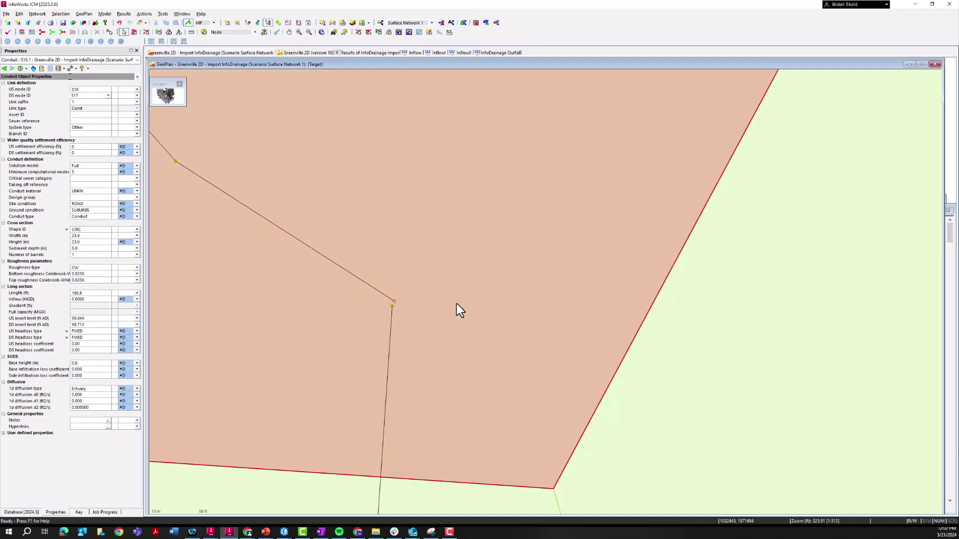
pyautogui.click(391, 307)
pyautogui.click(508, 301)
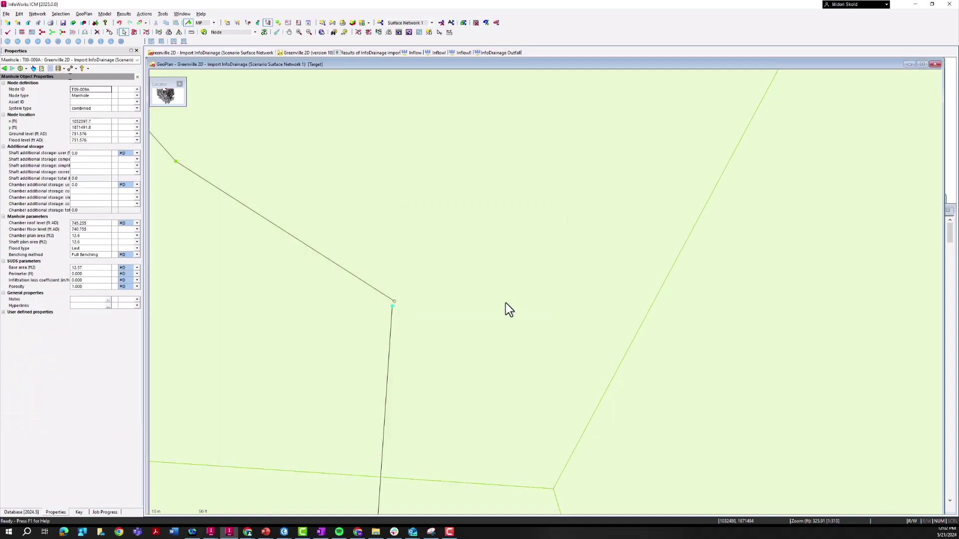
pyautogui.scroll(-1, 328, 248)
pyautogui.click(101, 89)
pyautogui.doubleClick(101, 89)
pyautogui.hotkey('ctrl', 'c')
pyautogui.click(322, 253)
pyautogui.click(510, 301)
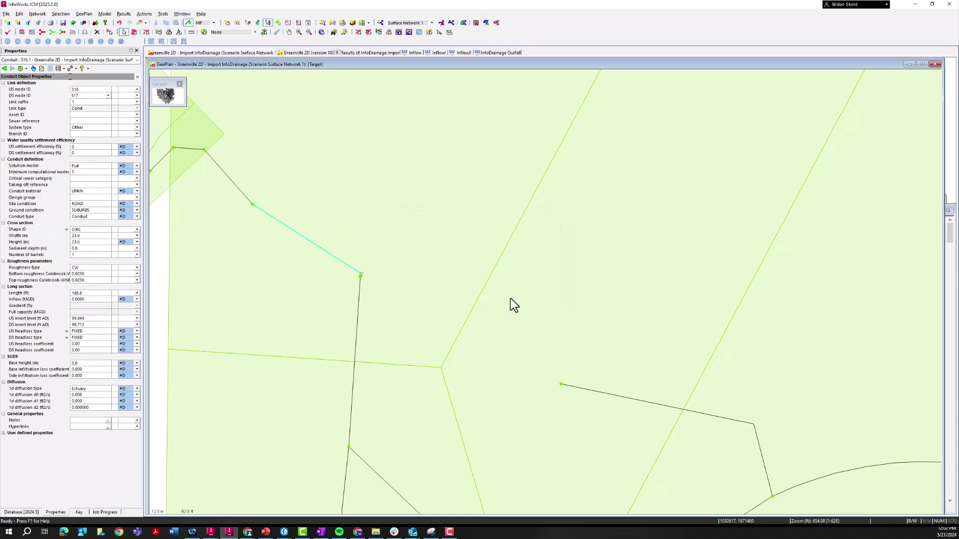
pyautogui.hotkey('ctrl', 'v')
pyautogui.press('Return')
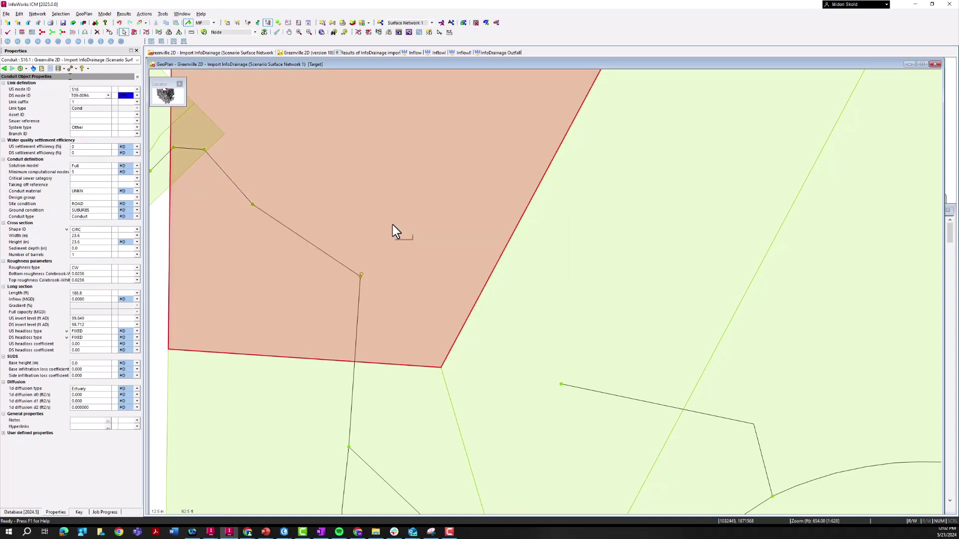
# - Select the leftover node S17 and delete it
pyautogui.scroll(4, 366, 273)
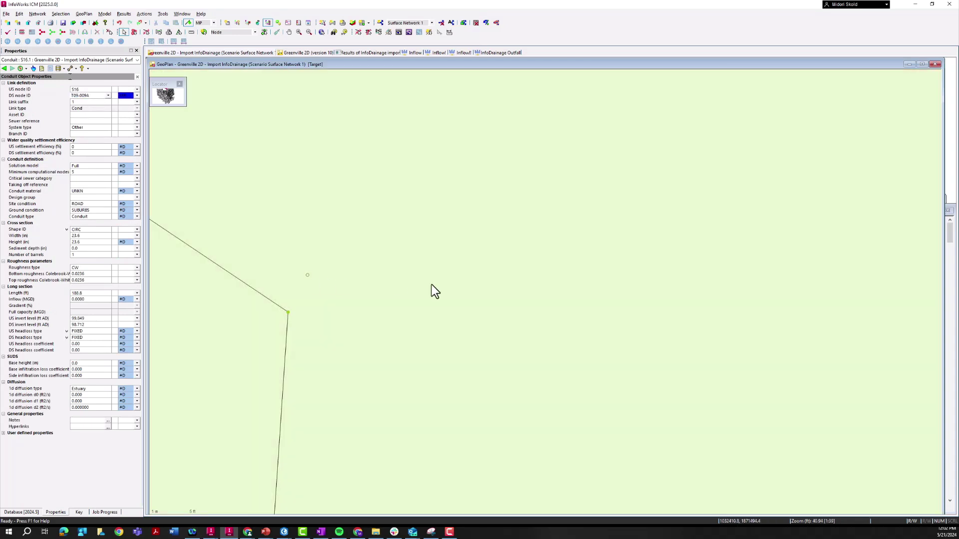
pyautogui.click(307, 275)
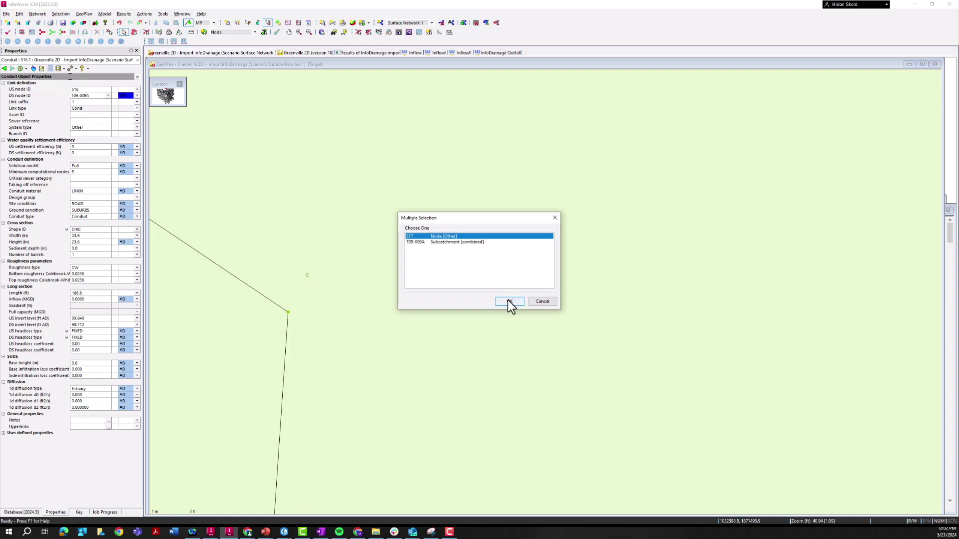
pyautogui.click(308, 277)
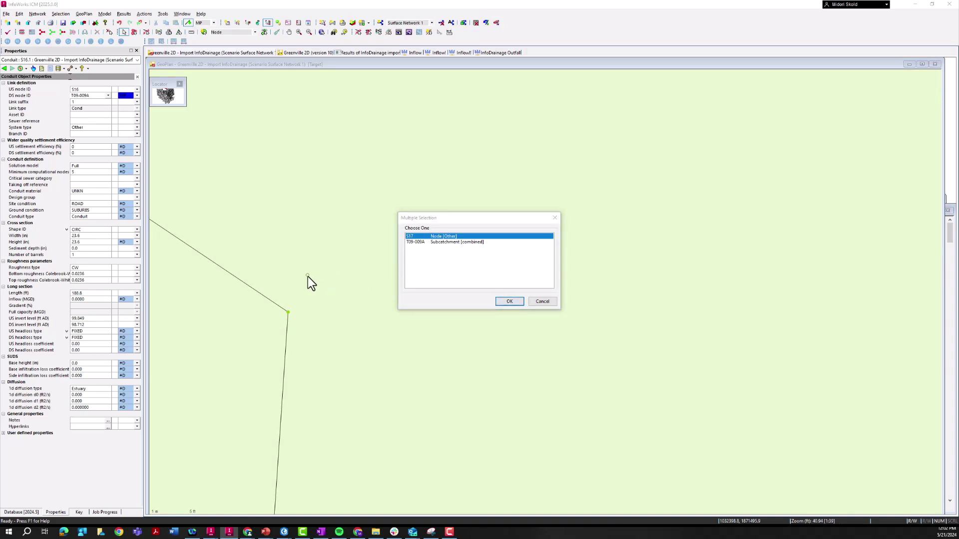
pyautogui.click(511, 303)
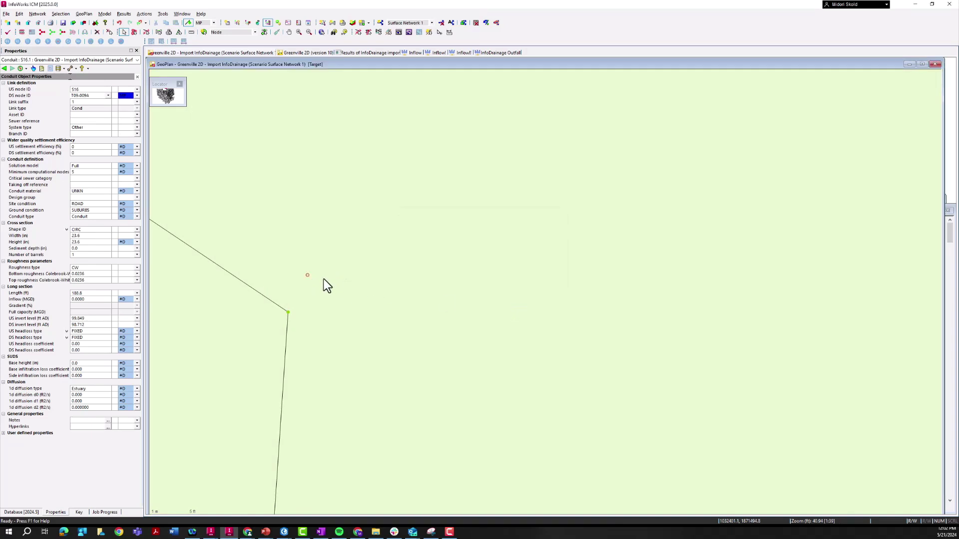
pyautogui.click(99, 33)
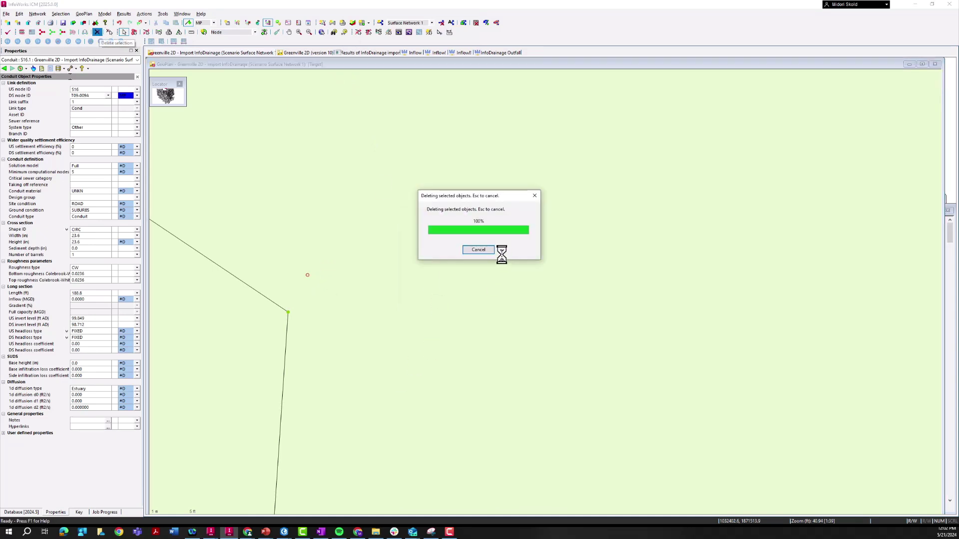
pyautogui.scroll(-3, 304, 304)
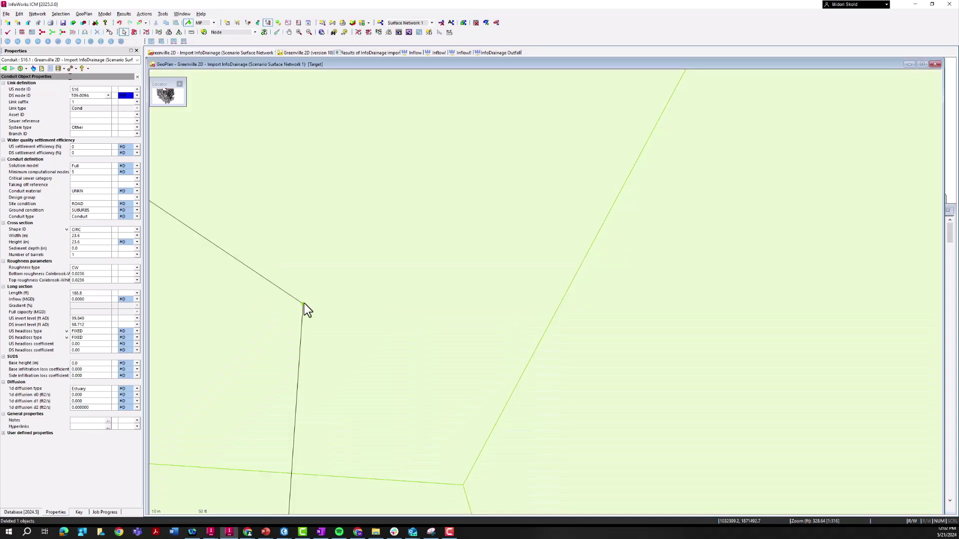
pyautogui.scroll(-2, 305, 304)
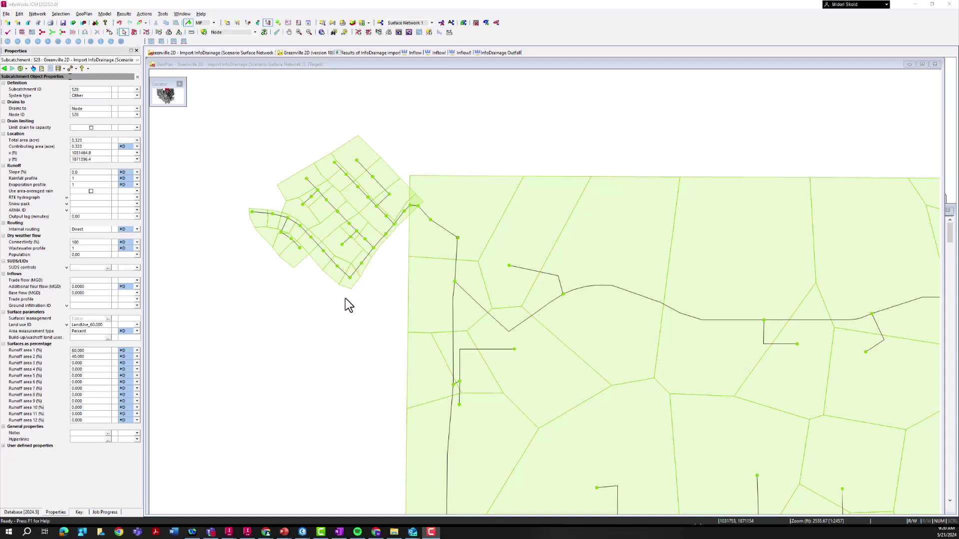
pyautogui.click(313, 240)
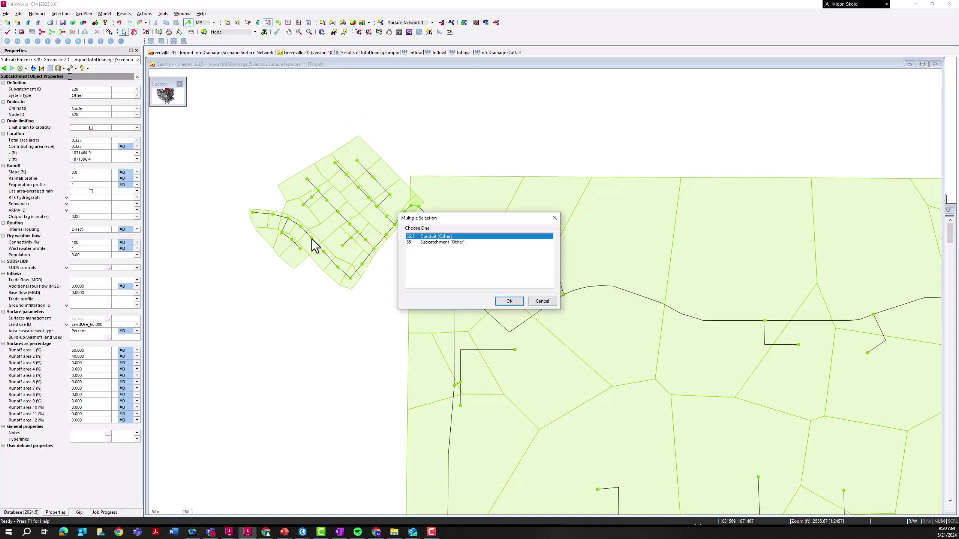
pyautogui.click(509, 301)
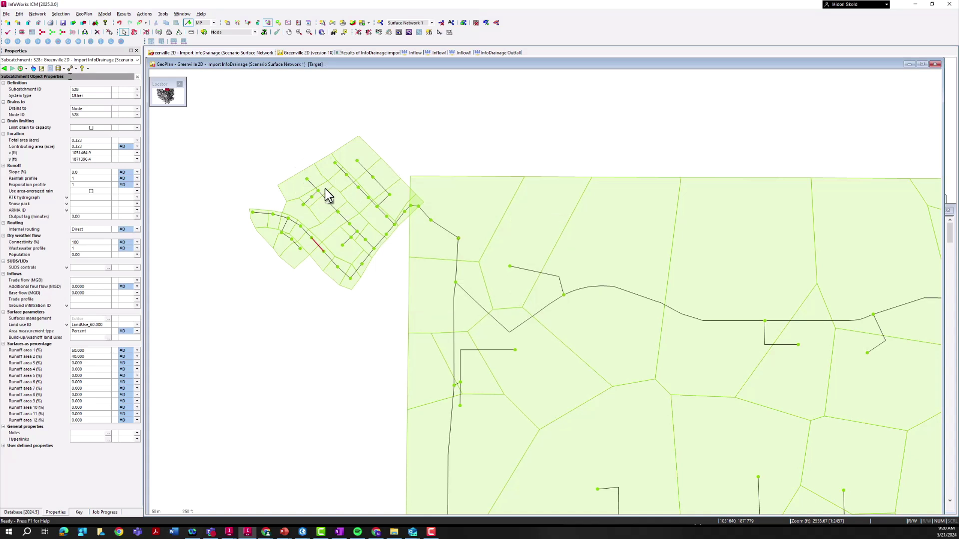
pyautogui.click(430, 131)
pyautogui.click(261, 213)
pyautogui.click(554, 218)
pyautogui.click(304, 206)
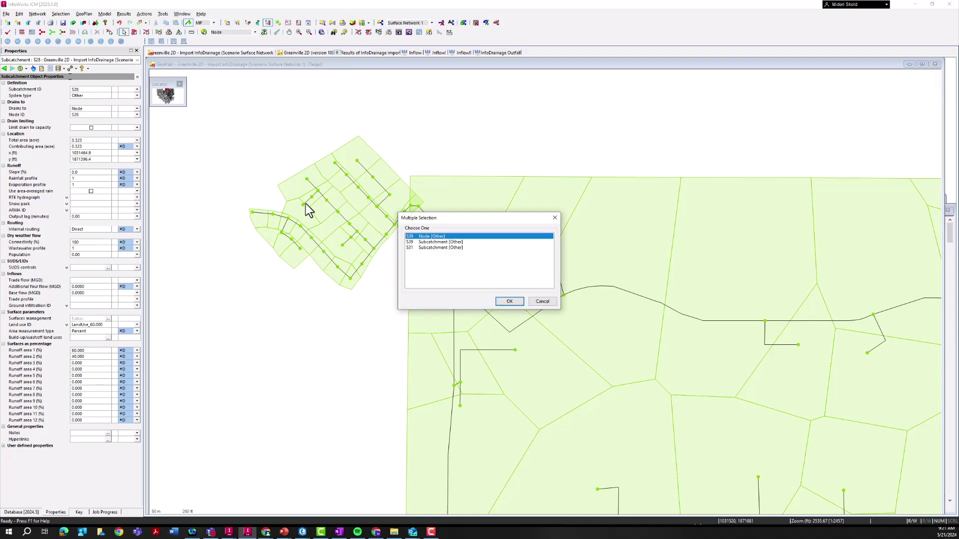
pyautogui.click(553, 218)
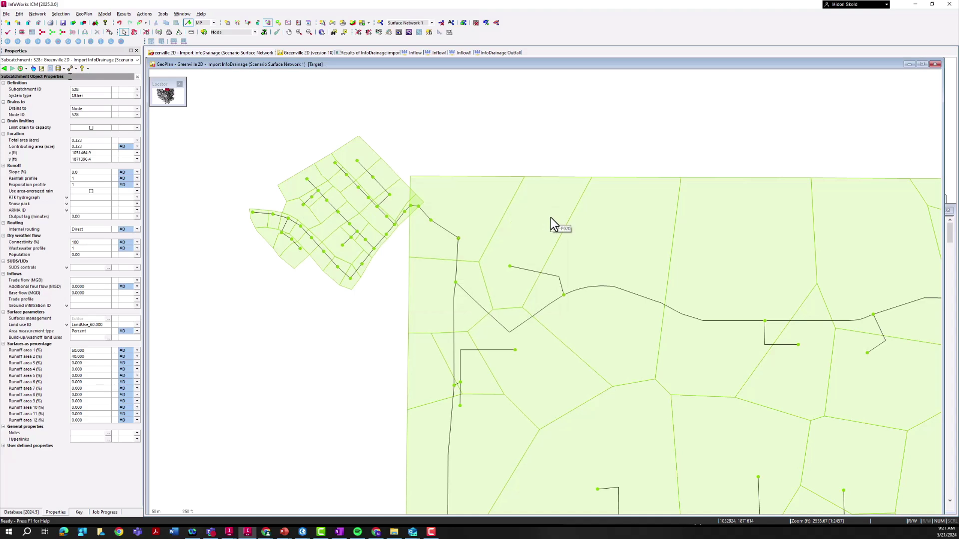
pyautogui.scroll(-1, 379, 267)
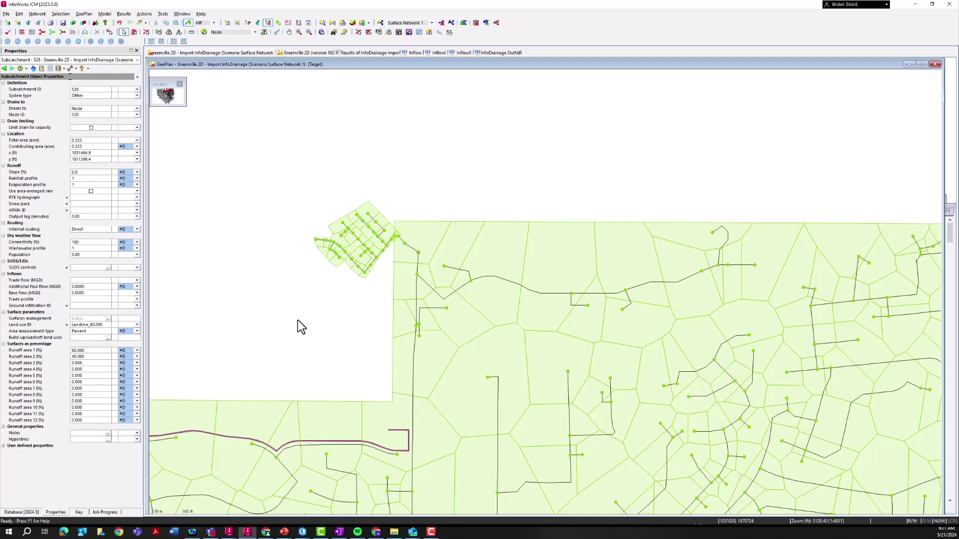
pyautogui.click(417, 237)
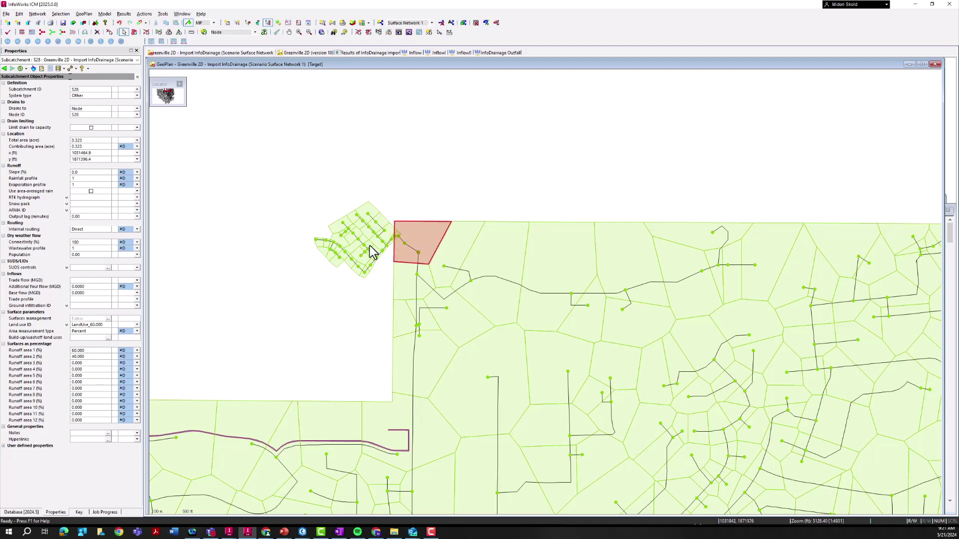
pyautogui.scroll(2, 369, 246)
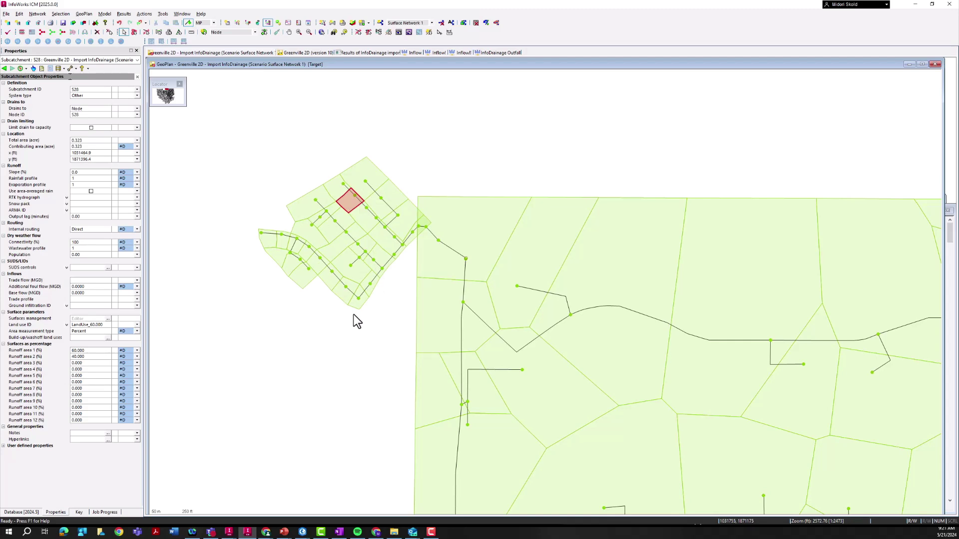
pyautogui.scroll(-3, 354, 315)
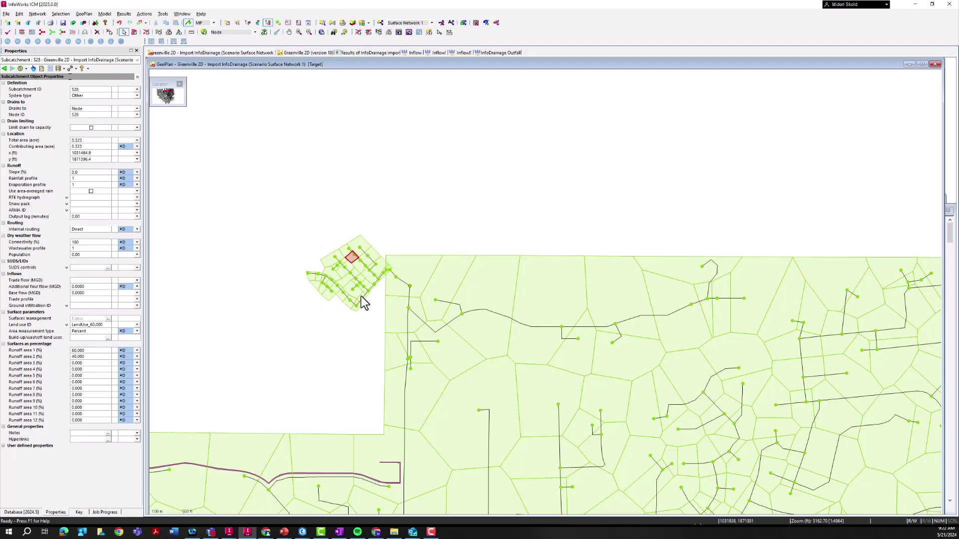
pyautogui.scroll(5, 361, 296)
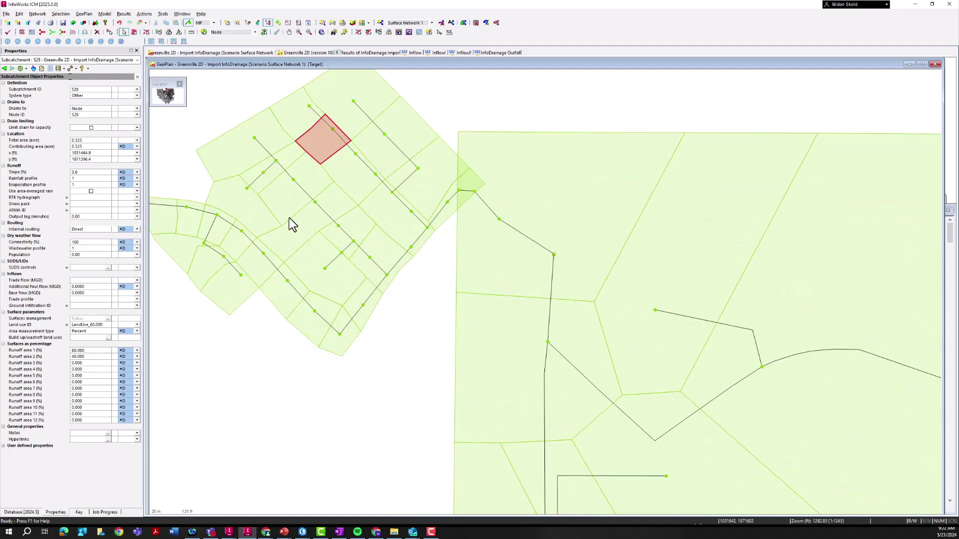
pyautogui.click(293, 228)
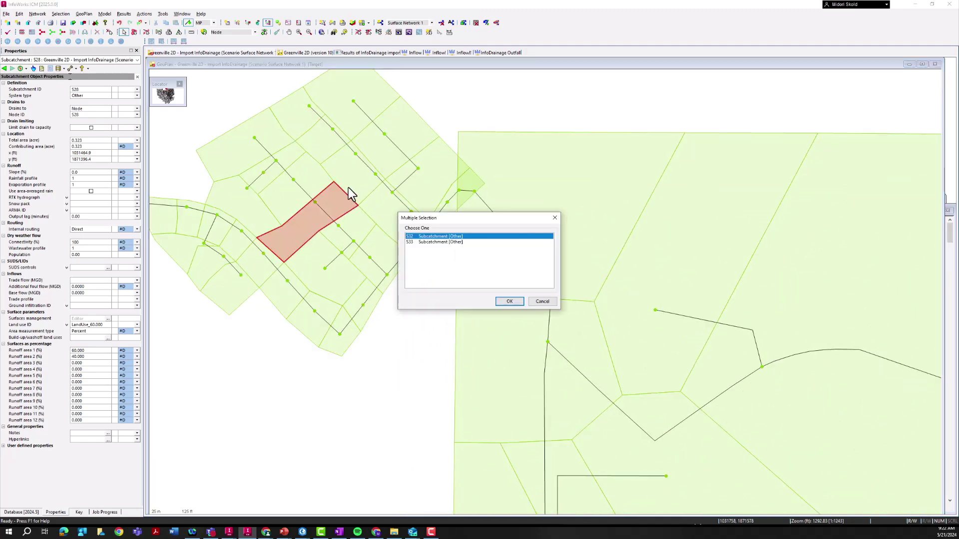
pyautogui.click(555, 217)
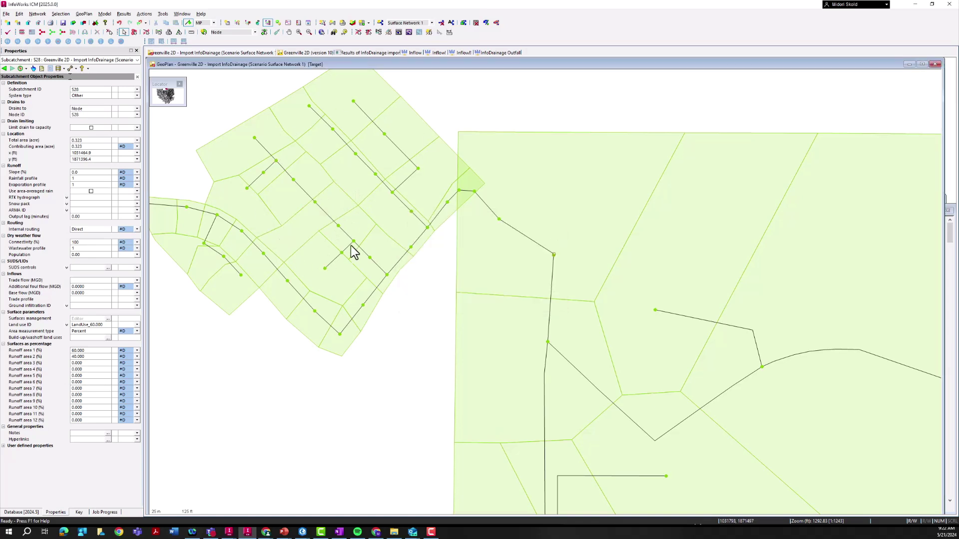
pyautogui.scroll(-2, 352, 245)
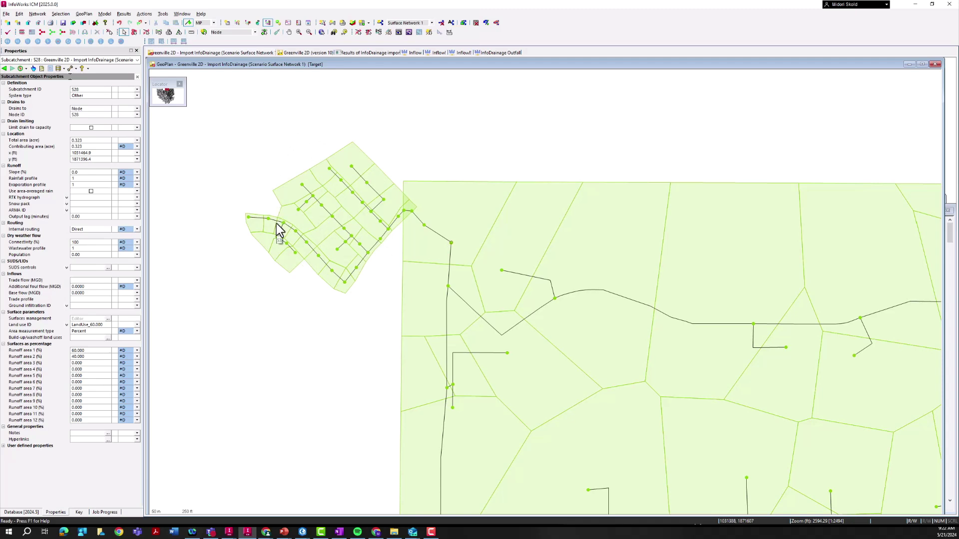
pyautogui.click(506, 224)
pyautogui.click(507, 224)
pyautogui.click(576, 238)
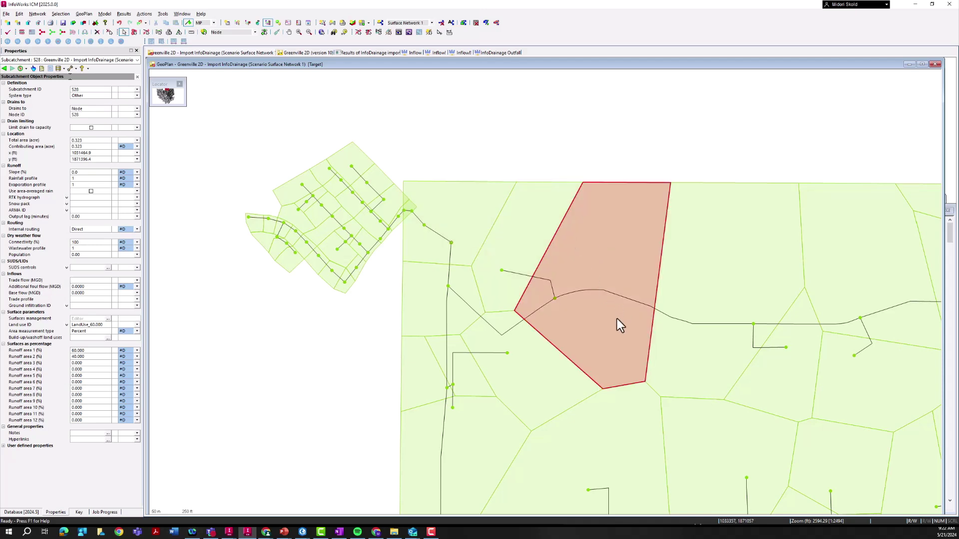
pyautogui.click(549, 380)
pyautogui.click(616, 430)
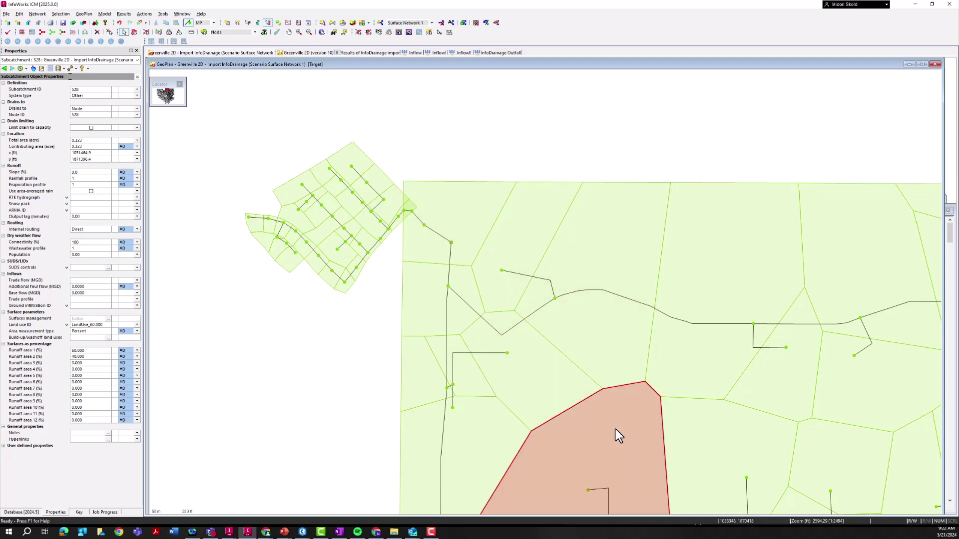
pyautogui.click(352, 299)
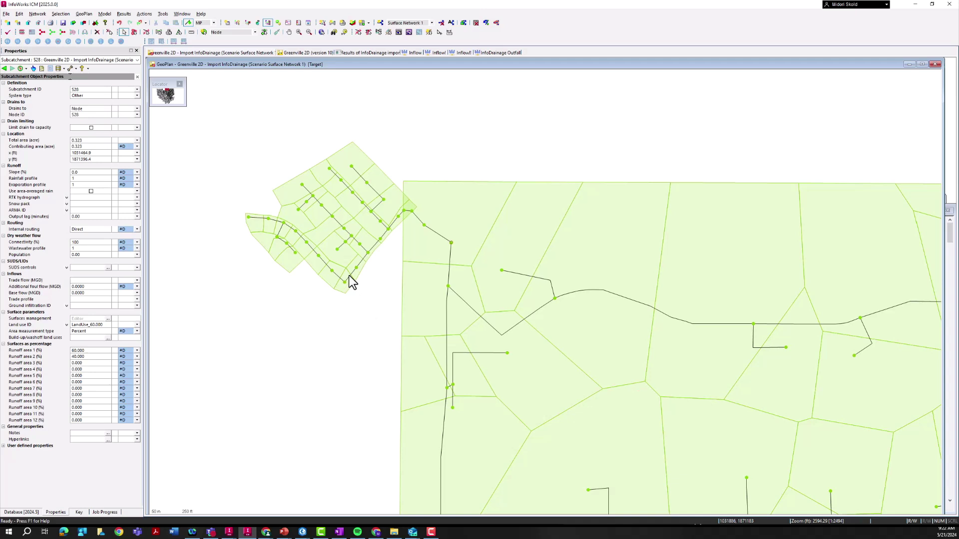
# - Box-select the development cluster's subcatchments and links to check them, then switch to InfoDrainage
pyautogui.moveTo(209, 115); pyautogui.dragTo(385, 316)
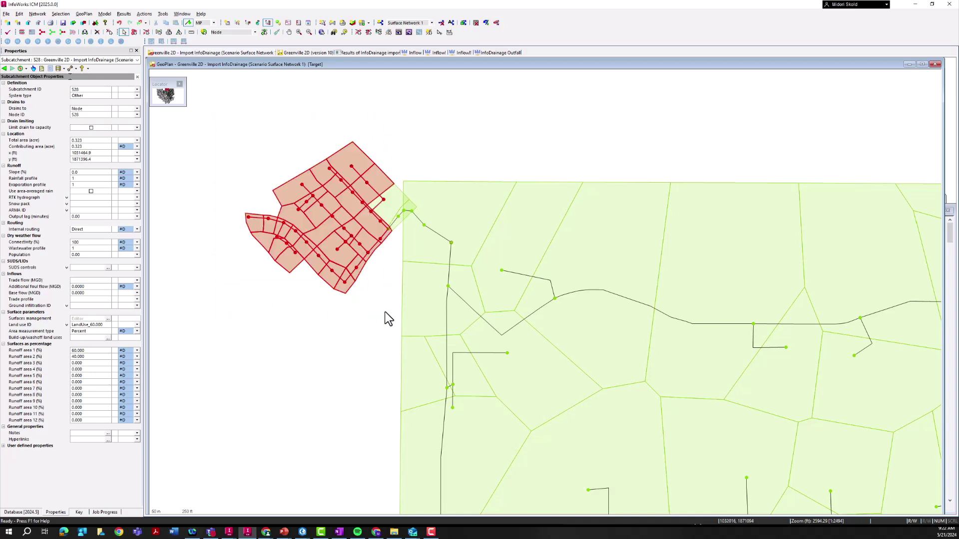
pyautogui.click(385, 308)
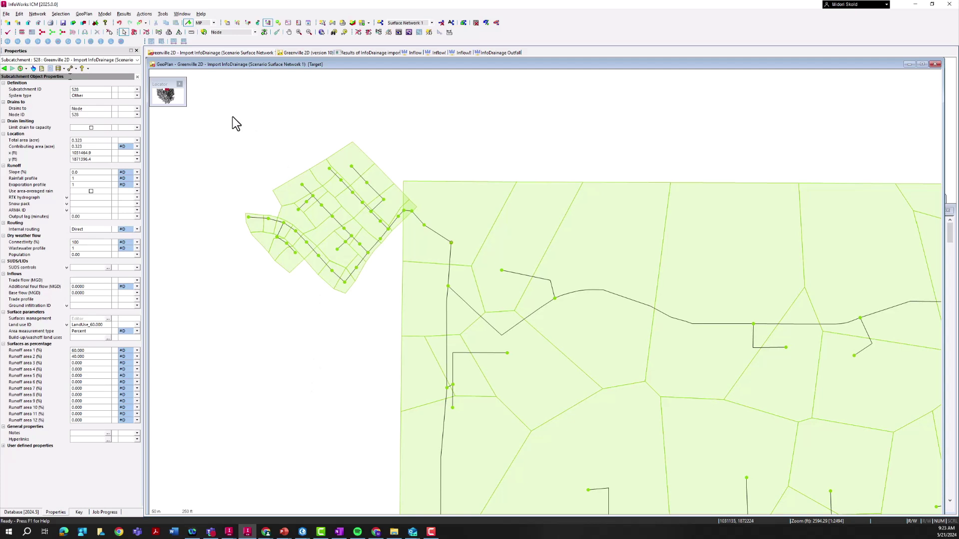
pyautogui.moveTo(233, 116); pyautogui.dragTo(382, 320)
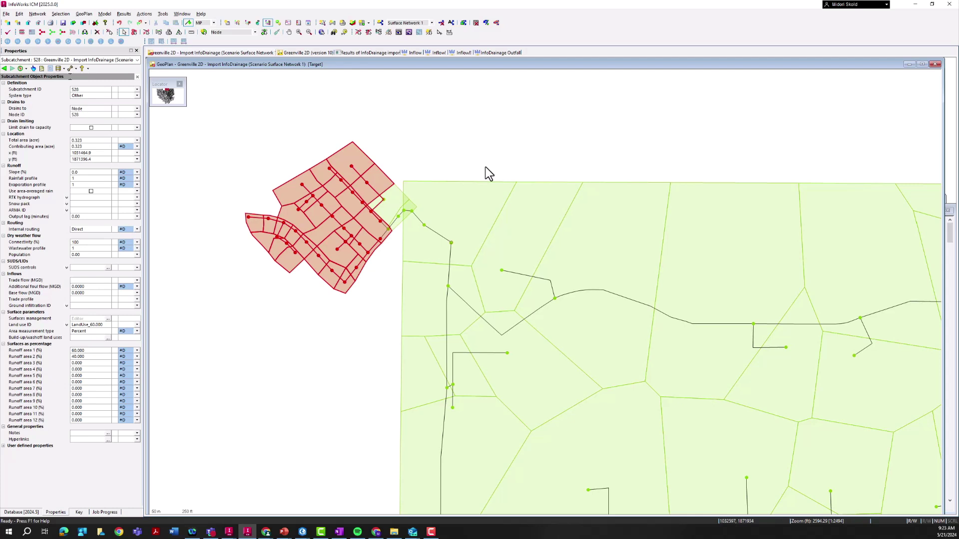
pyautogui.click(452, 161)
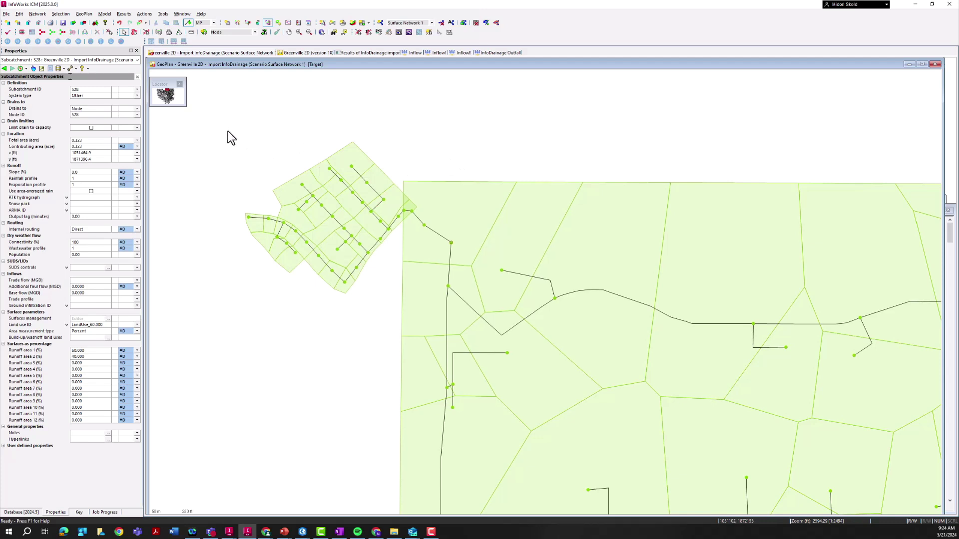
pyautogui.moveTo(227, 128); pyautogui.dragTo(431, 308)
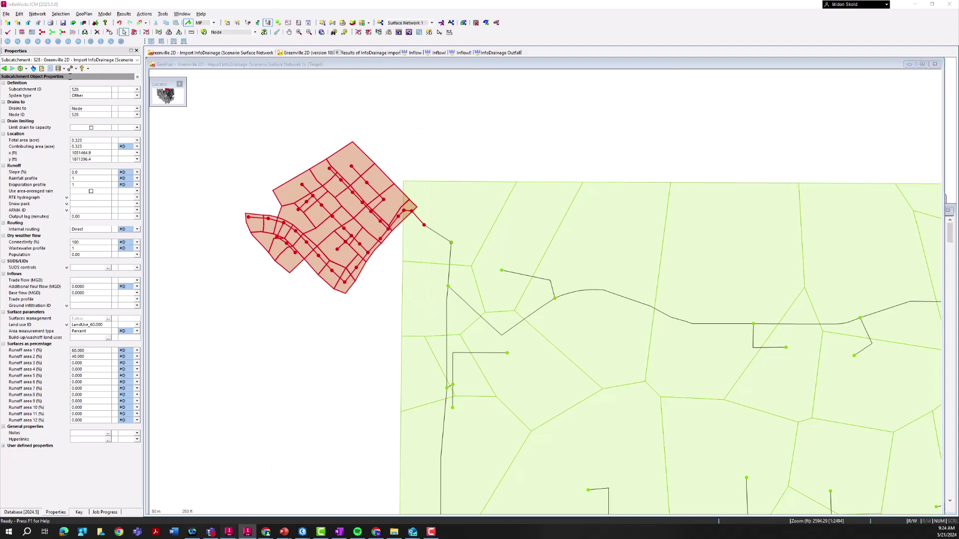
pyautogui.click(229, 532)
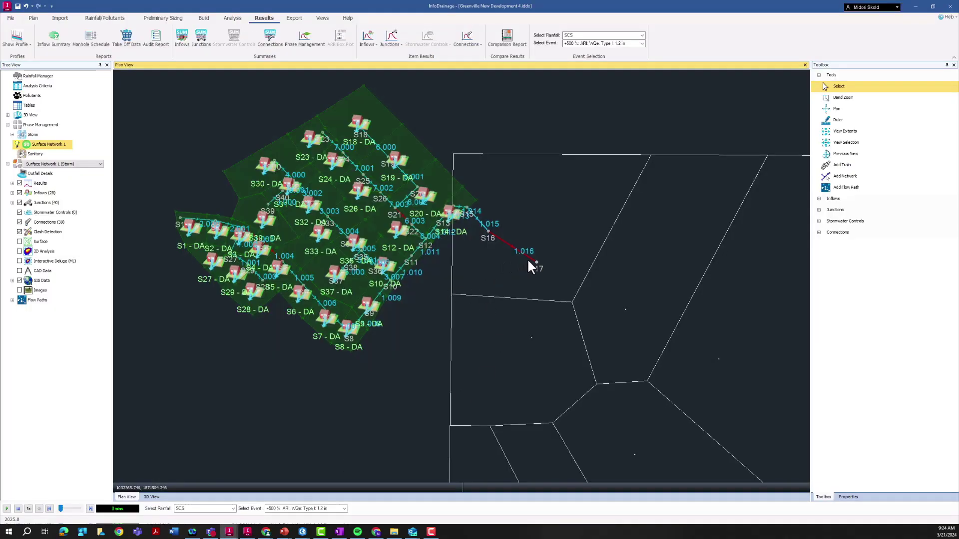
# - Switch back to InfoWorks ICM and clear the GeoPlan selection
pyautogui.click(247, 531)
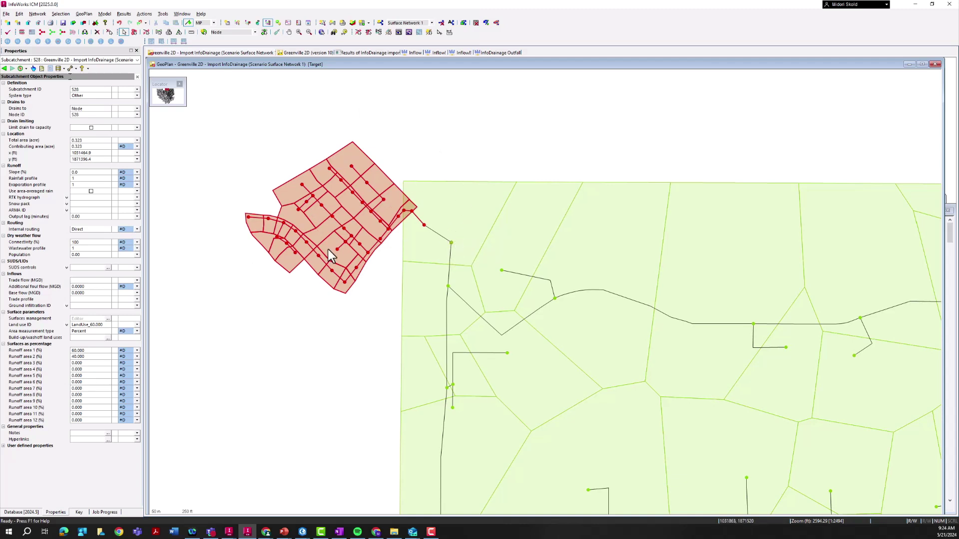
pyautogui.press('Escape')
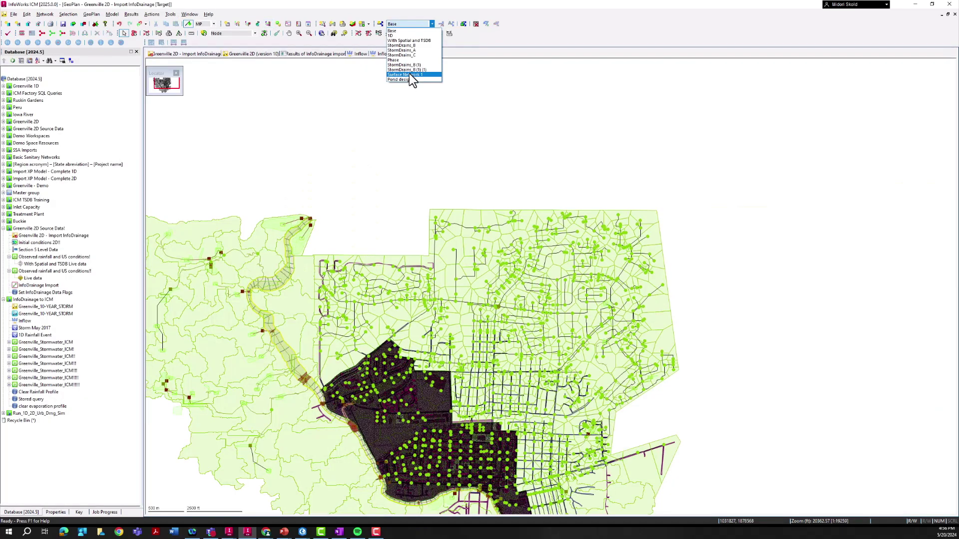
# - From Base, create scenario 'Base with InfoDrainage Development' noting 'Added outfall hydrograph from InfoDrainage subdevelopment model'
pyautogui.click(409, 73)
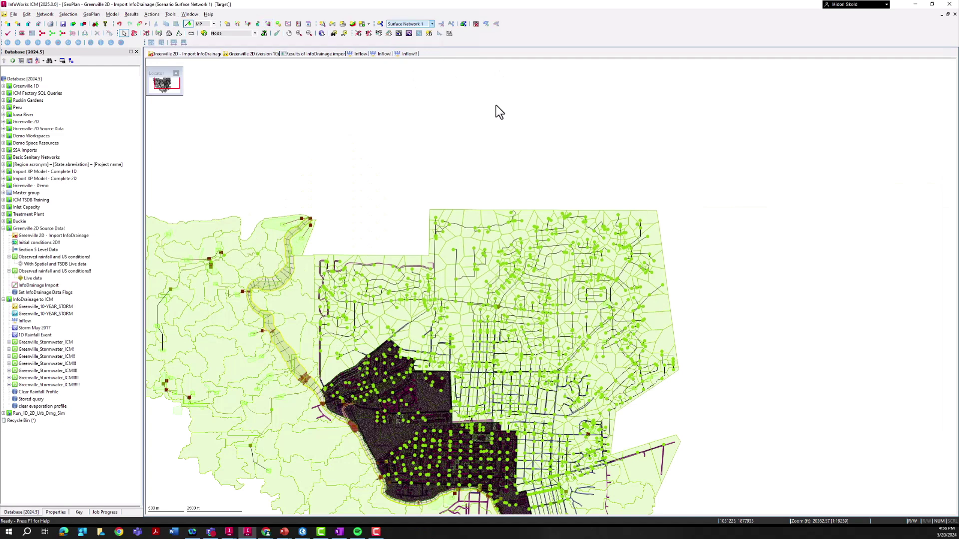
pyautogui.click(410, 24)
pyautogui.click(409, 32)
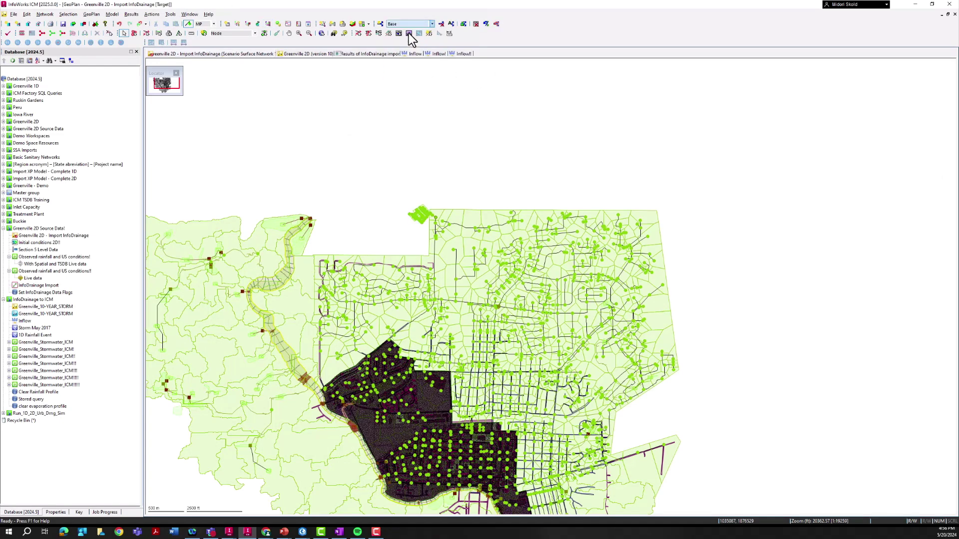
pyautogui.click(380, 23)
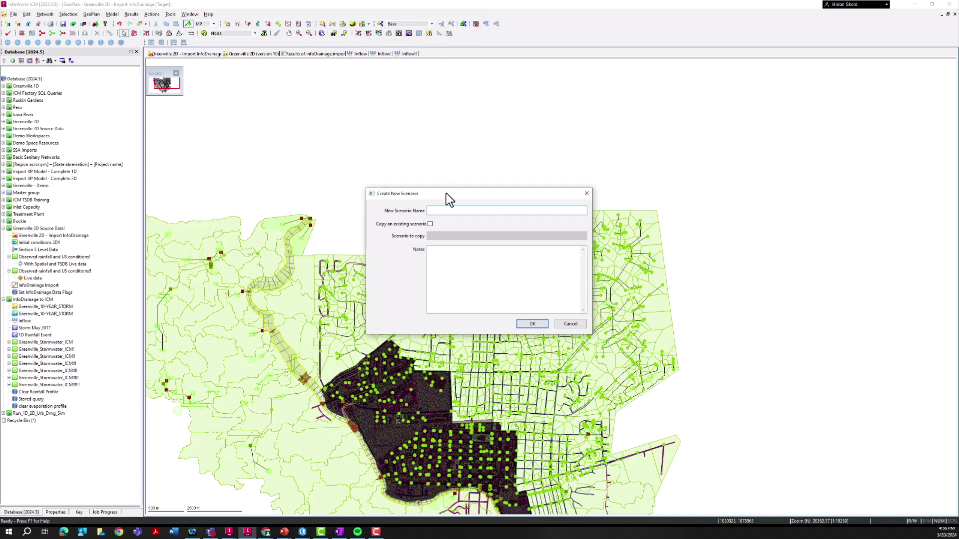
pyautogui.write('Base')
pyautogui.write('with InfoDrainage Development')
pyautogui.click(473, 275)
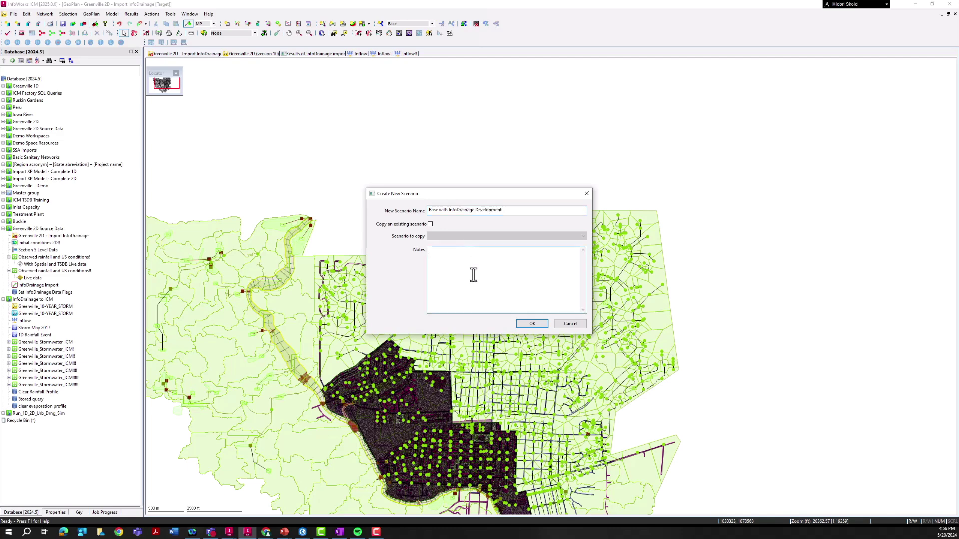
pyautogui.write('Added outfall hydrograp')
pyautogui.press('BackSpace')
pyautogui.write('aph from InfoDrainage subdevelopment model')
pyautogui.click(531, 323)
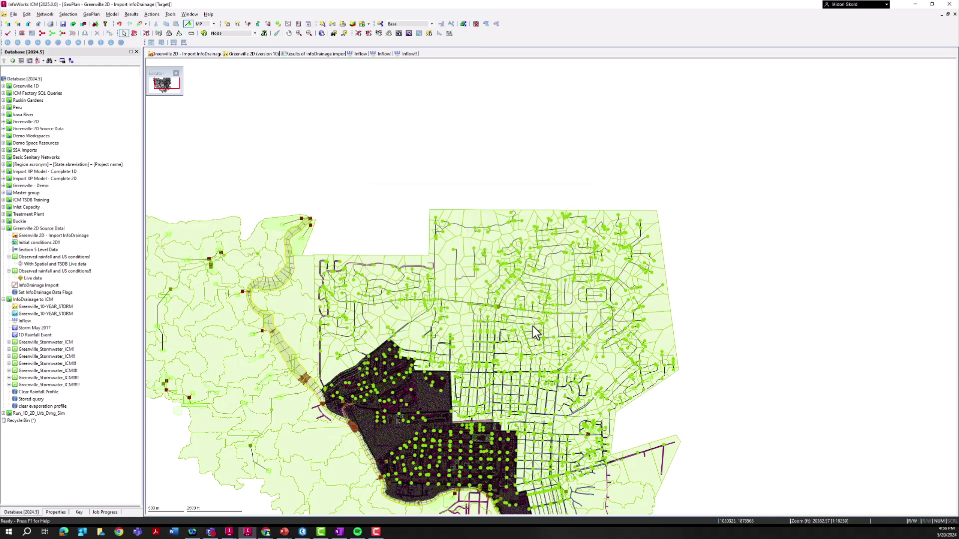
# - Create a new inflow named 'InfoDrainage Outfall' in the Greenville 2D Source Data! group
pyautogui.click(405, 30)
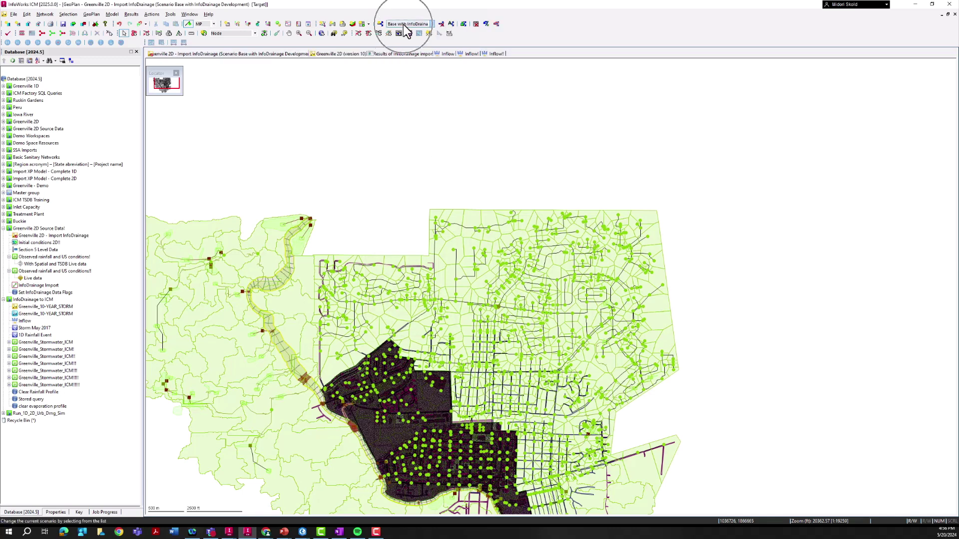
pyautogui.click(52, 229)
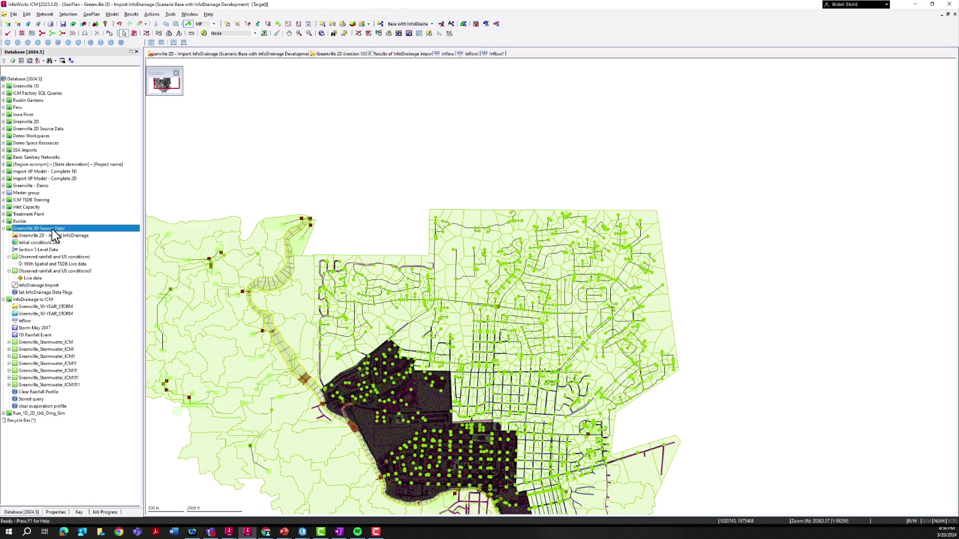
pyautogui.rightClick(49, 229)
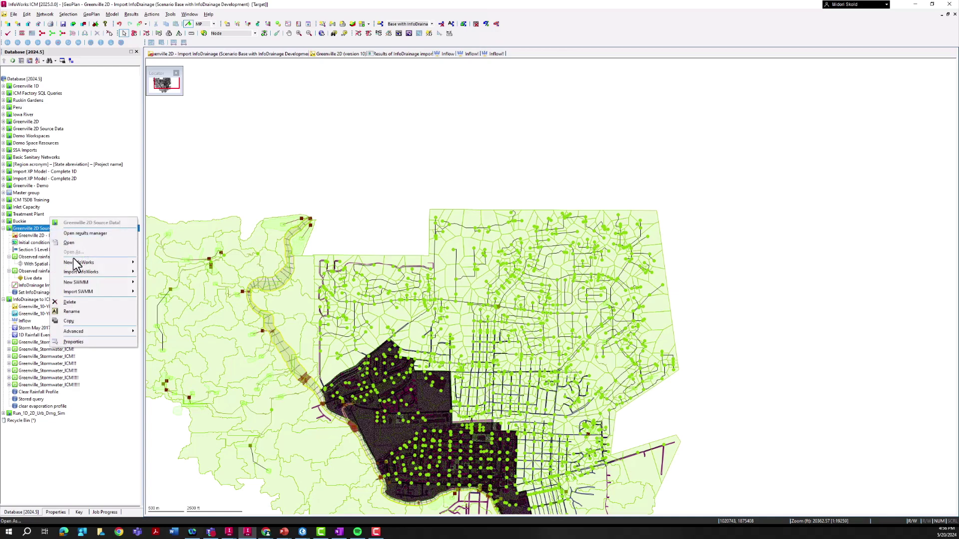
pyautogui.moveTo(78, 264)
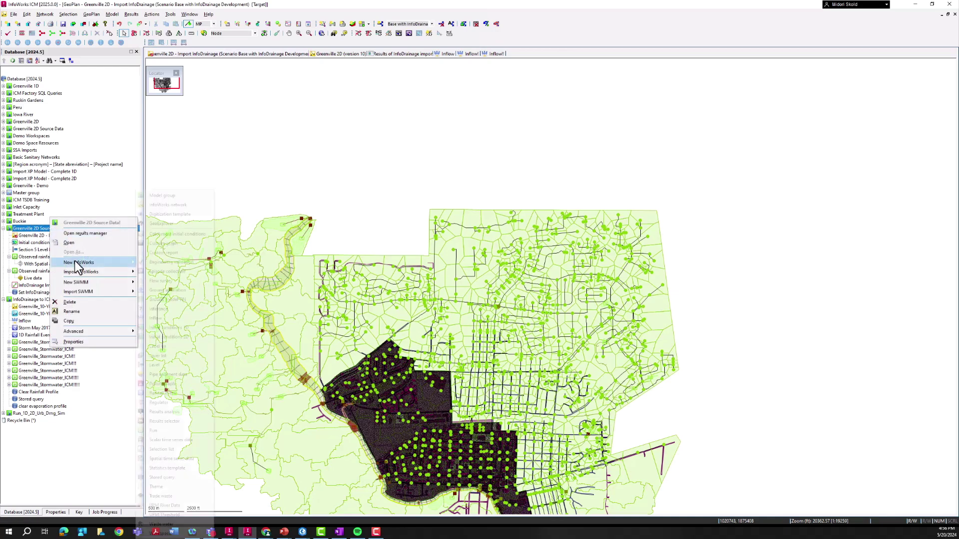
pyautogui.click(170, 317)
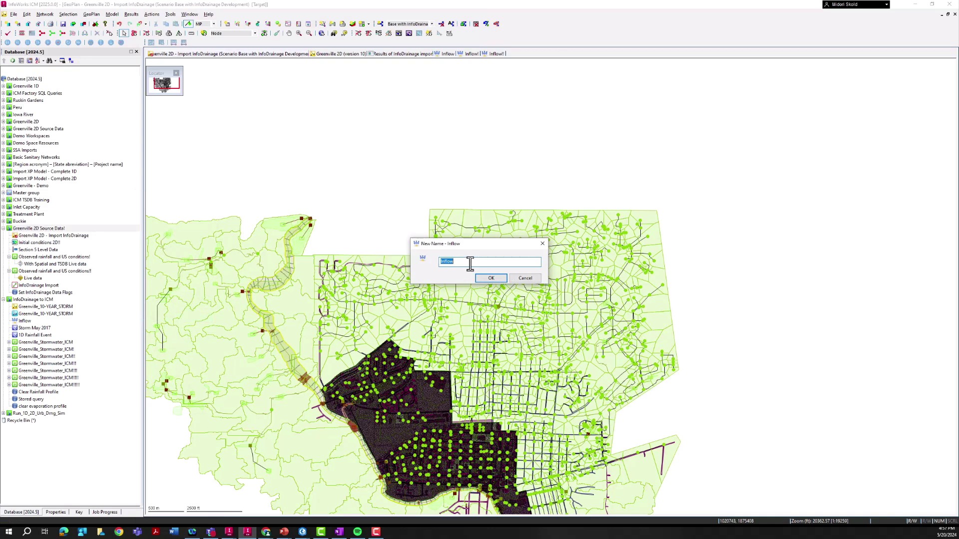
pyautogui.write('InfoDrainage Outfall')
pyautogui.click(490, 278)
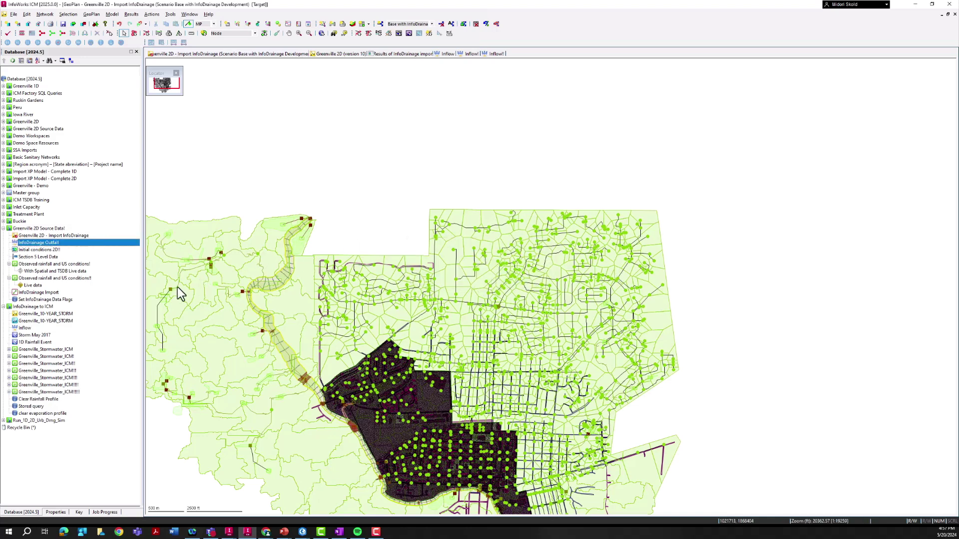
pyautogui.rightClick(39, 248)
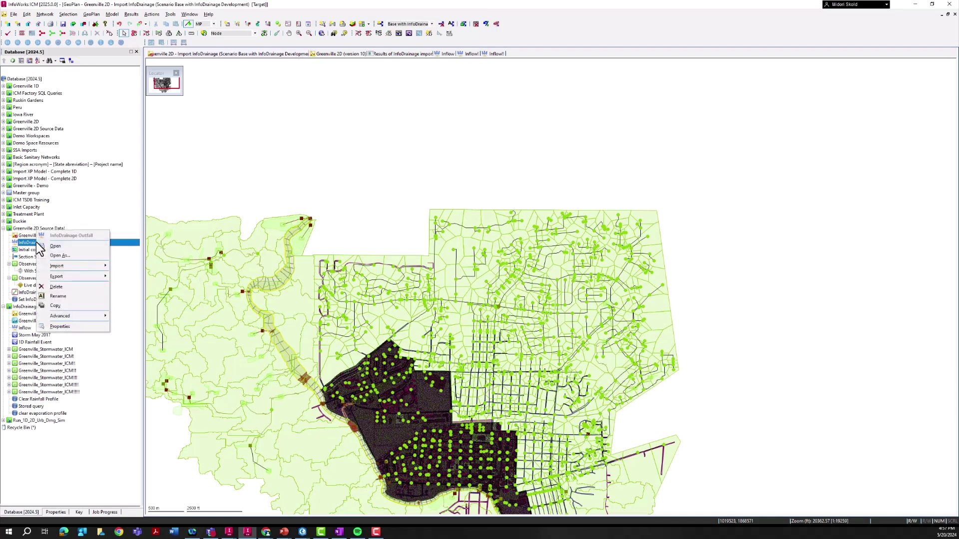
pyautogui.click(20, 244)
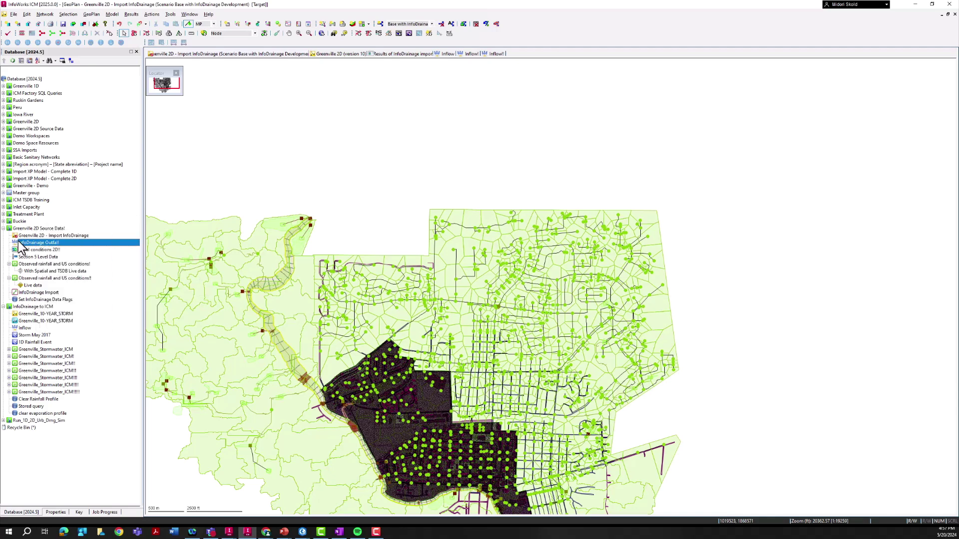
# - Switch to the Greenville development model in InfoDrainage and show junction S17's results
pyautogui.click(229, 532)
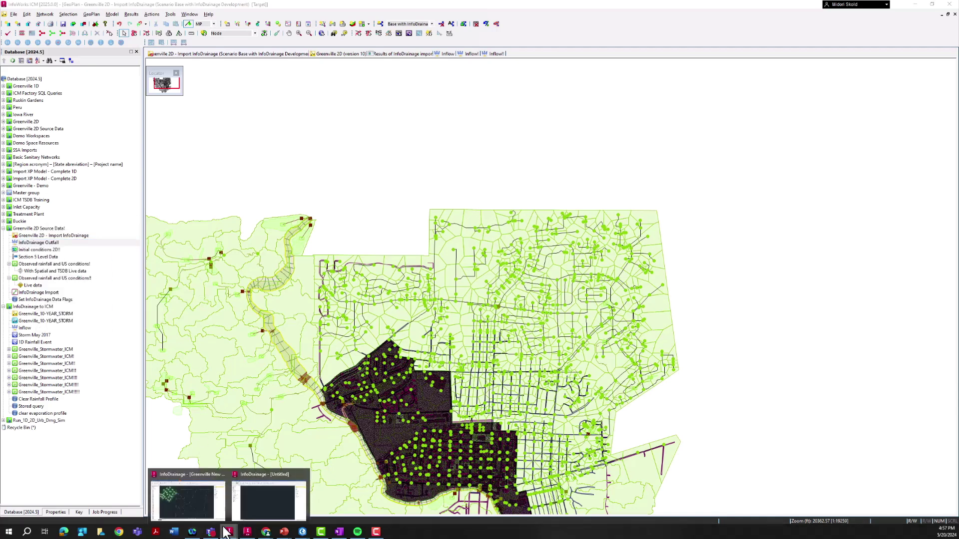
pyautogui.click(206, 511)
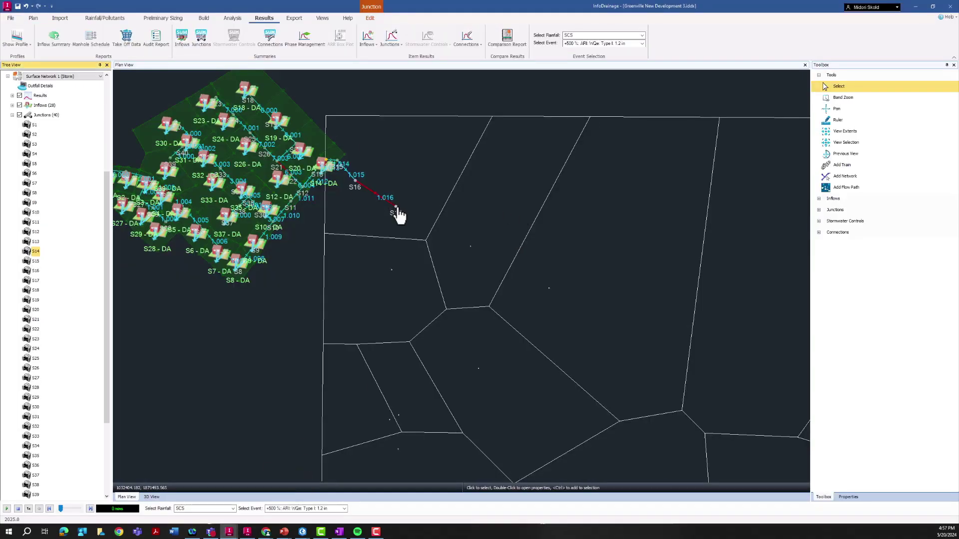
pyautogui.click(392, 41)
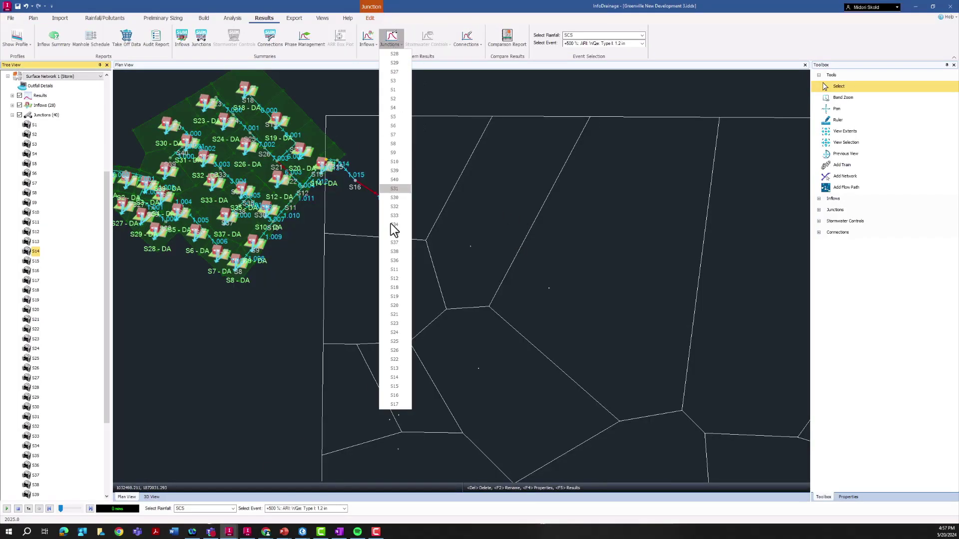
pyautogui.click(395, 405)
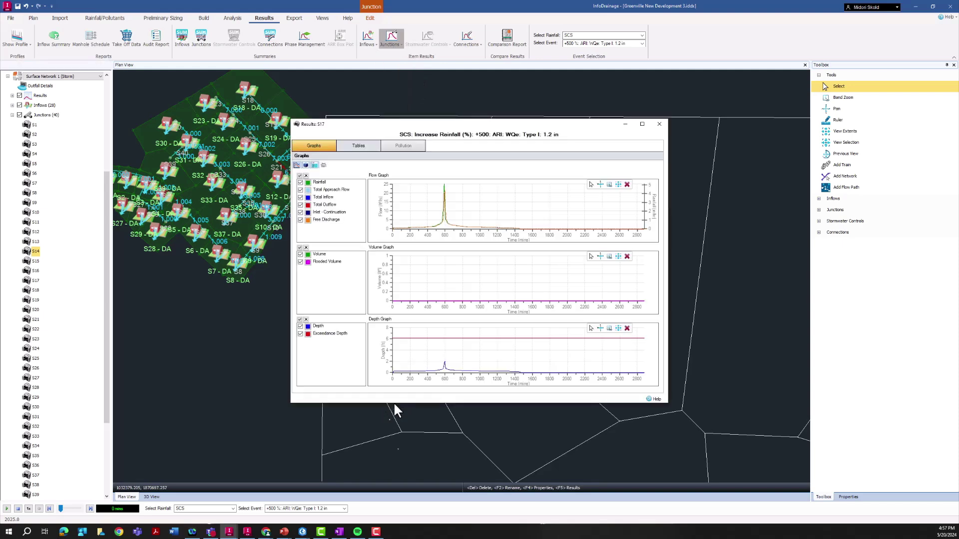
# - Export the S17 flow graph to S17 Outfall Hydrograph_Total Outflow.csv, replacing the existing file
pyautogui.rightClick(417, 212)
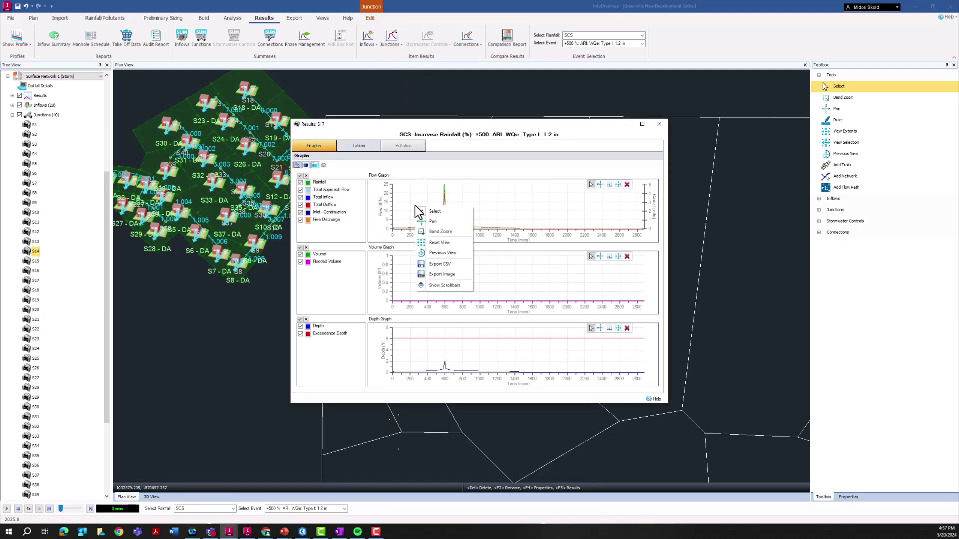
pyautogui.click(439, 264)
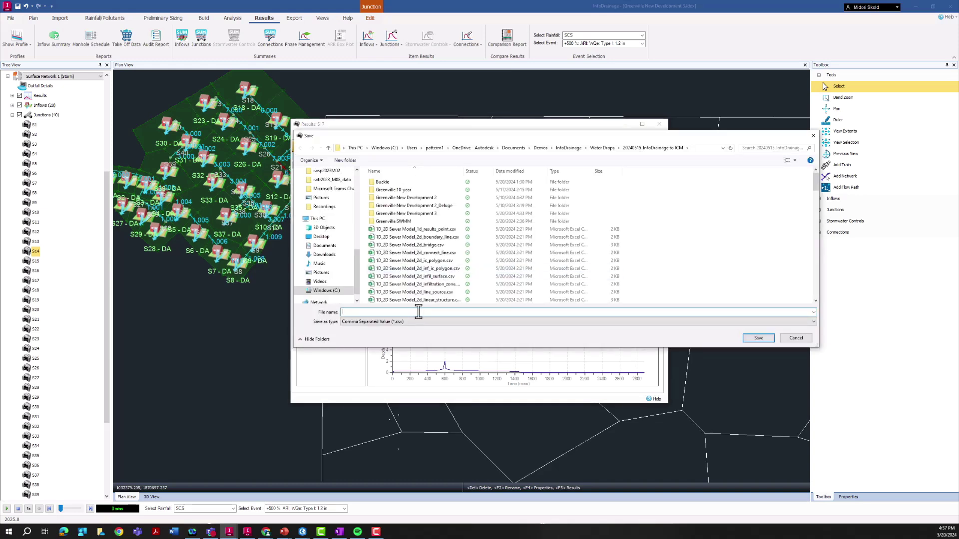
pyautogui.scroll(-10, 407, 259)
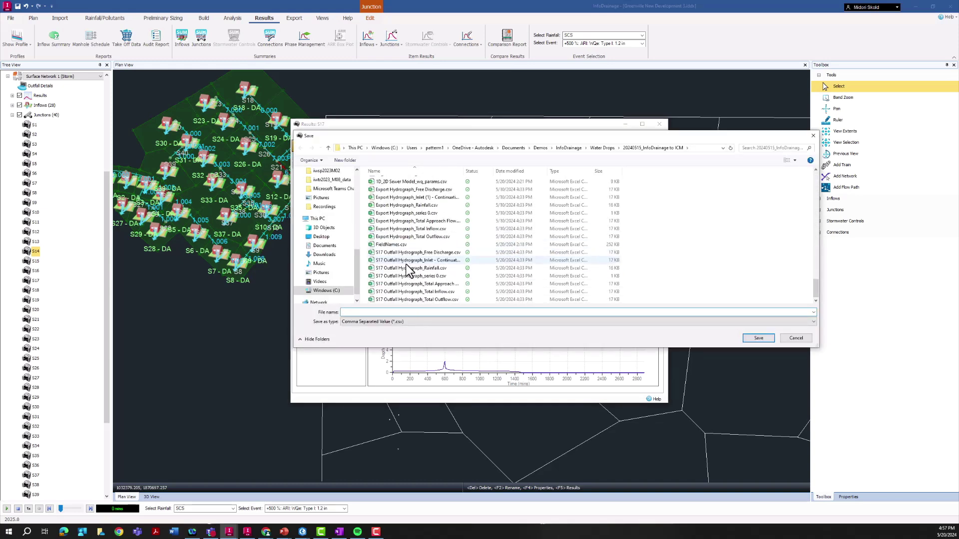
pyautogui.click(400, 300)
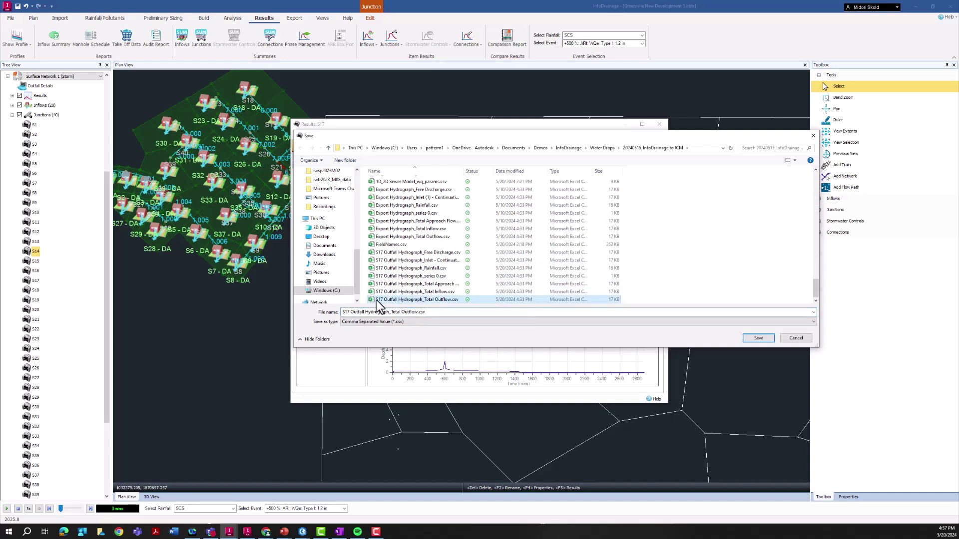
pyautogui.click(760, 341)
pyautogui.click(491, 268)
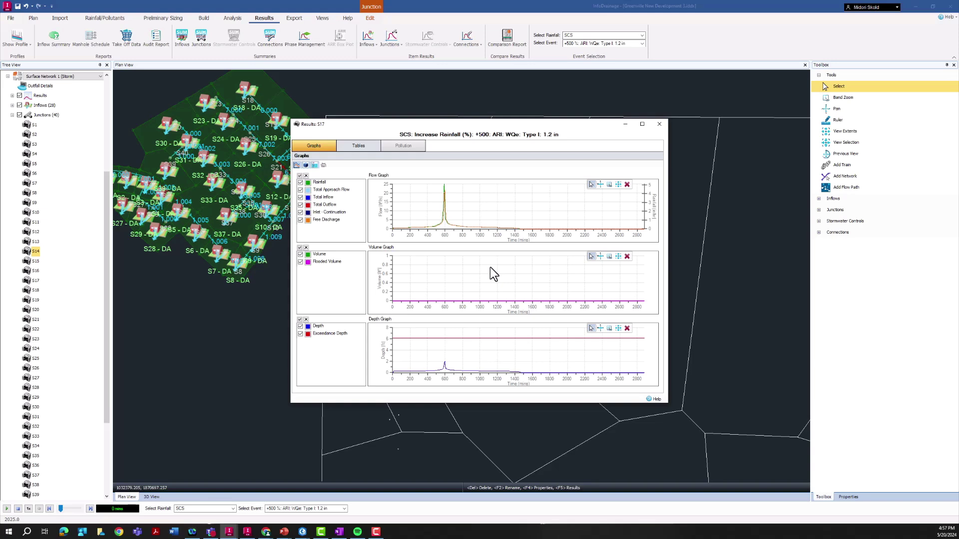
pyautogui.click(237, 532)
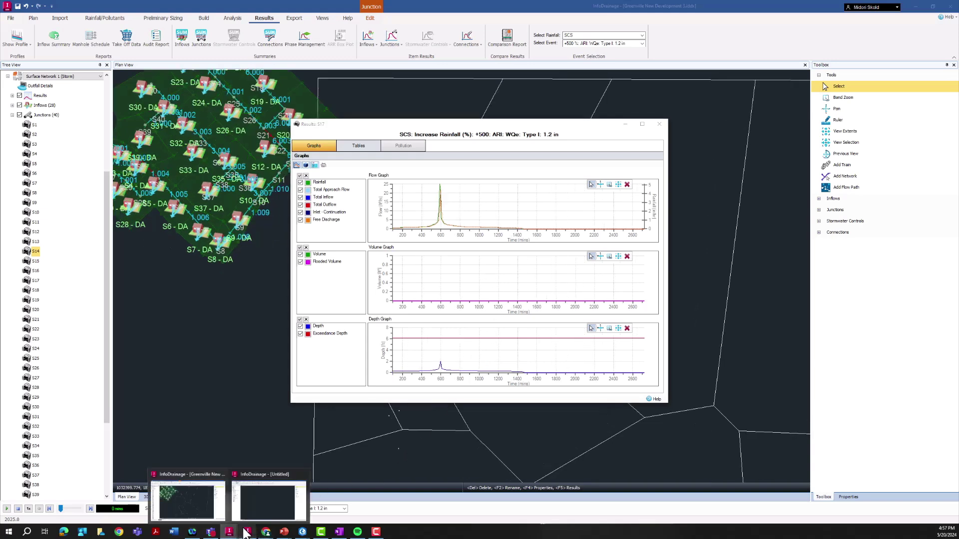
# - Start a generic CSV import into InfoDrainage Outfall using the S17 outfall total outflow file
pyautogui.click(247, 532)
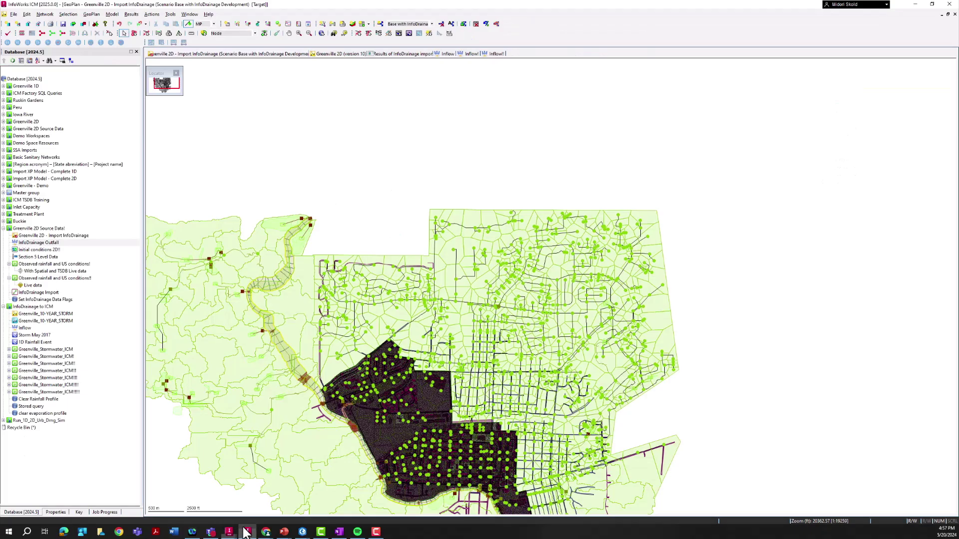
pyautogui.rightClick(43, 243)
pyautogui.moveTo(59, 269)
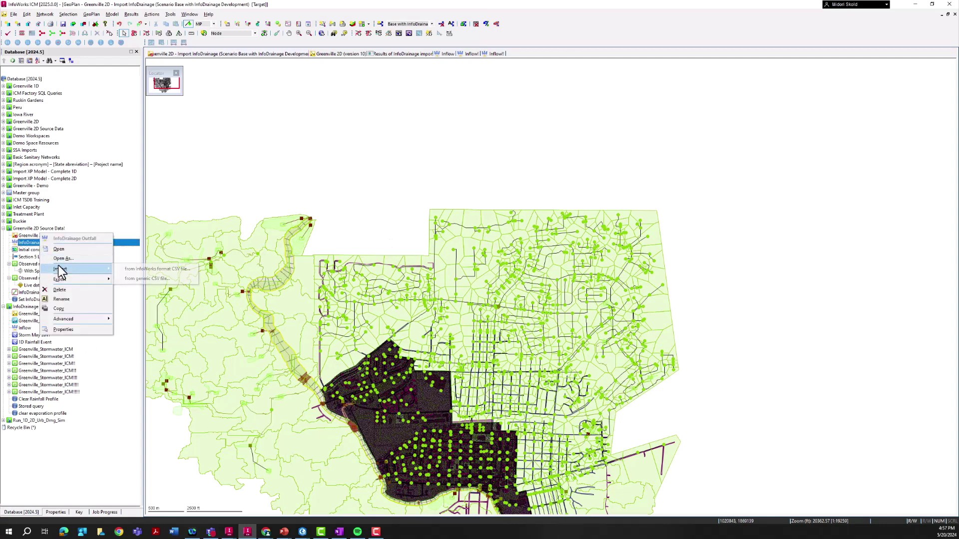
pyautogui.click(120, 278)
pyautogui.moveTo(522, 176); pyautogui.dragTo(453, 118)
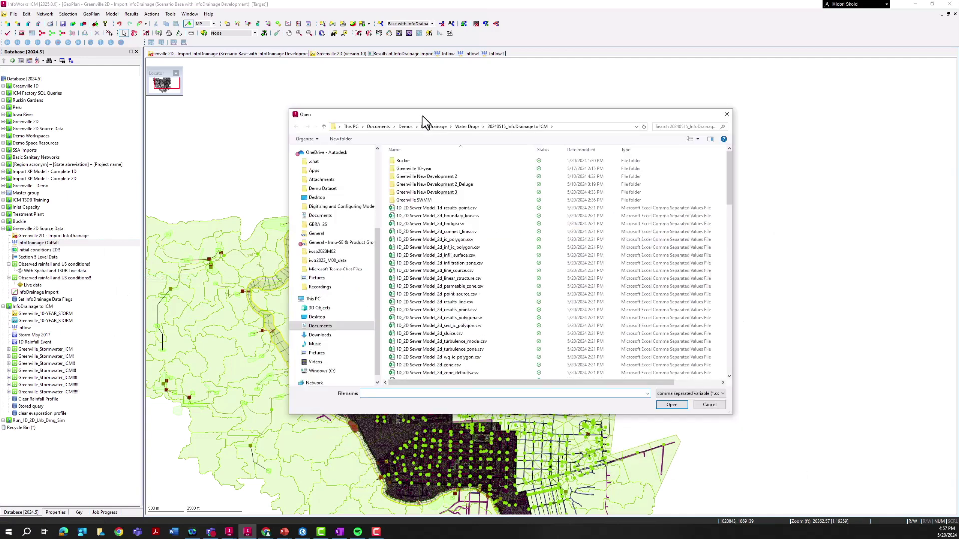
pyautogui.scroll(-10, 500, 235)
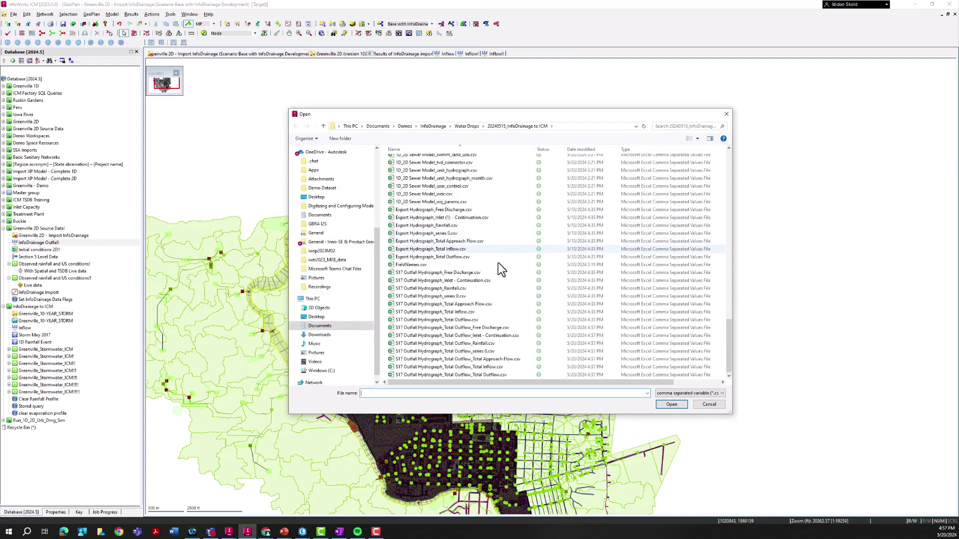
pyautogui.click(445, 375)
pyautogui.click(670, 404)
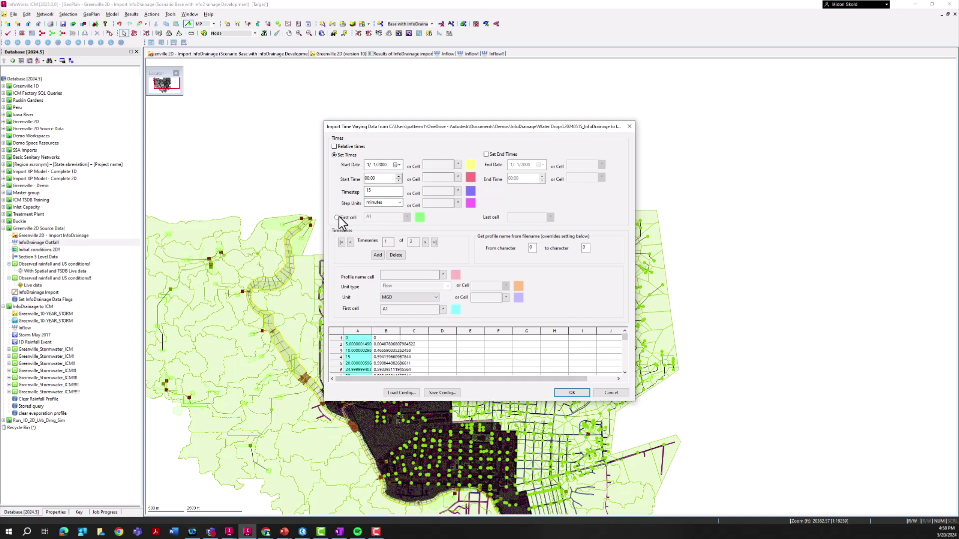
# - Set timestep 5, unit ft3/s, first cell B1, delete timeseries 2, and accept the import
pyautogui.click(385, 193)
pyautogui.press('BackSpace')
pyautogui.press('BackSpace')
pyautogui.write('5')
pyautogui.click(395, 338)
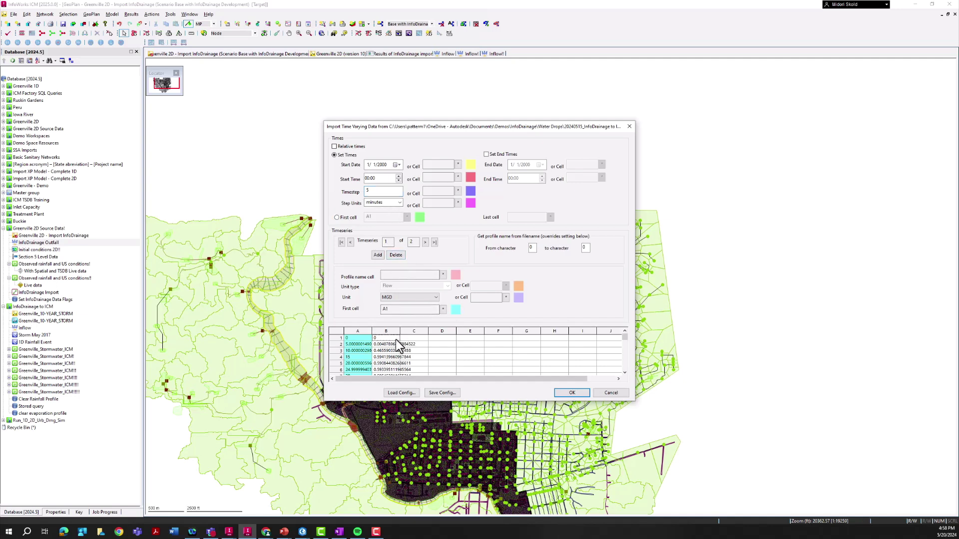
pyautogui.click(394, 297)
pyautogui.click(392, 306)
pyautogui.click(443, 309)
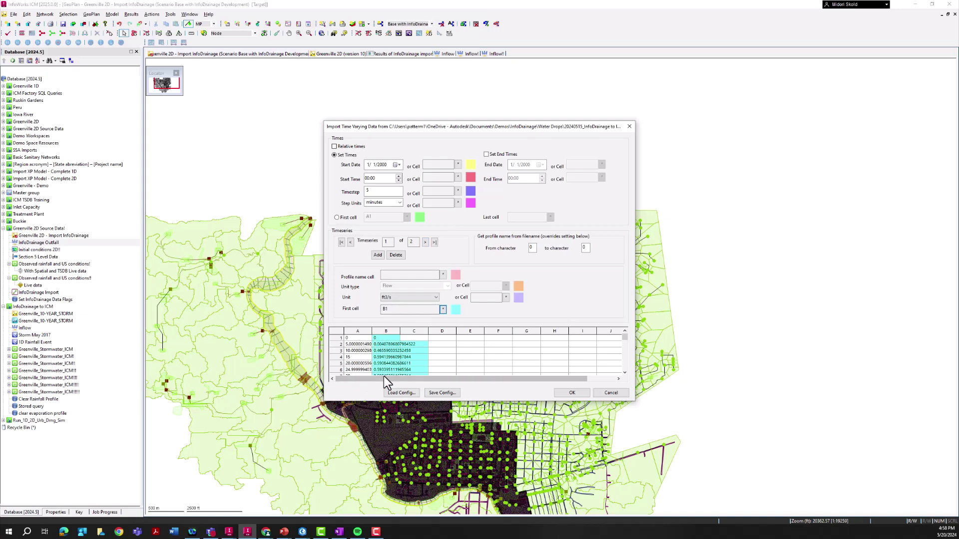
pyautogui.click(422, 244)
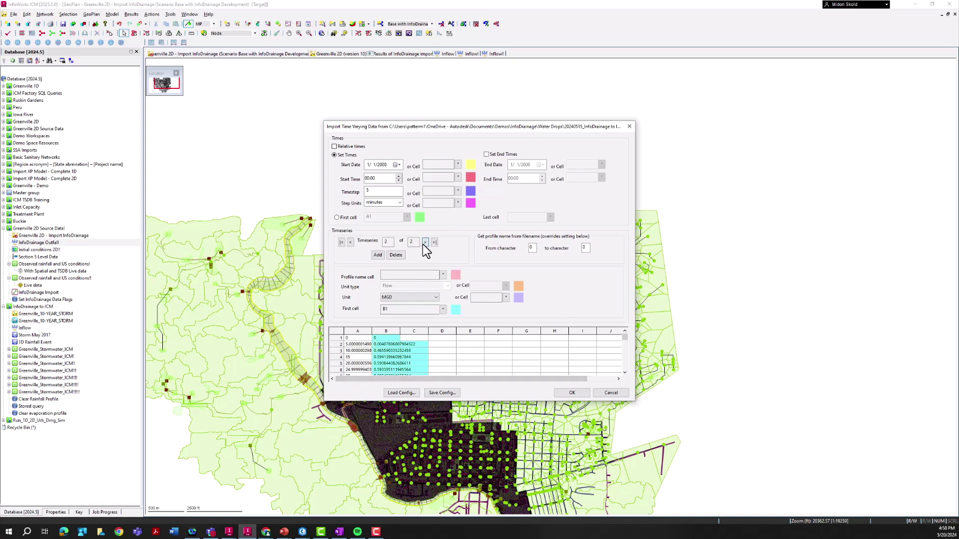
pyautogui.click(397, 256)
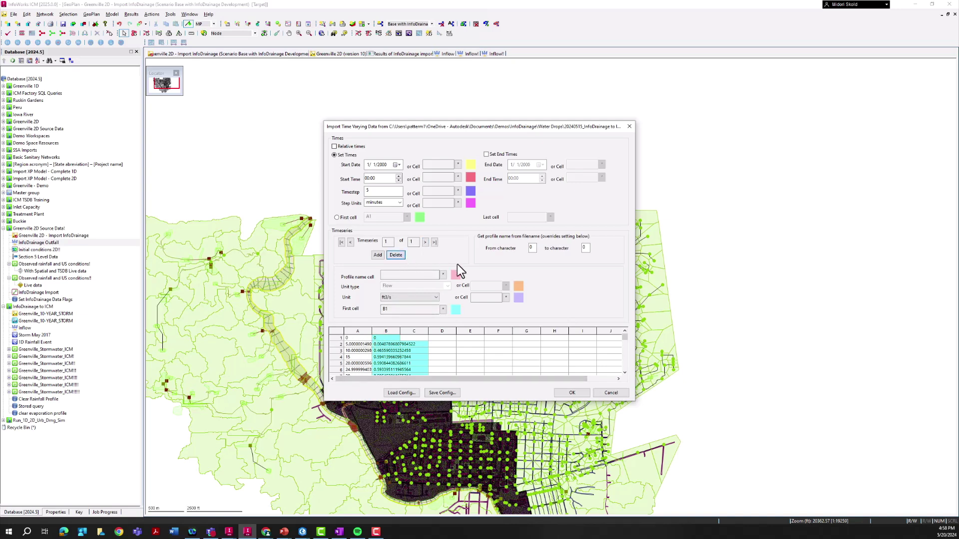
pyautogui.click(385, 343)
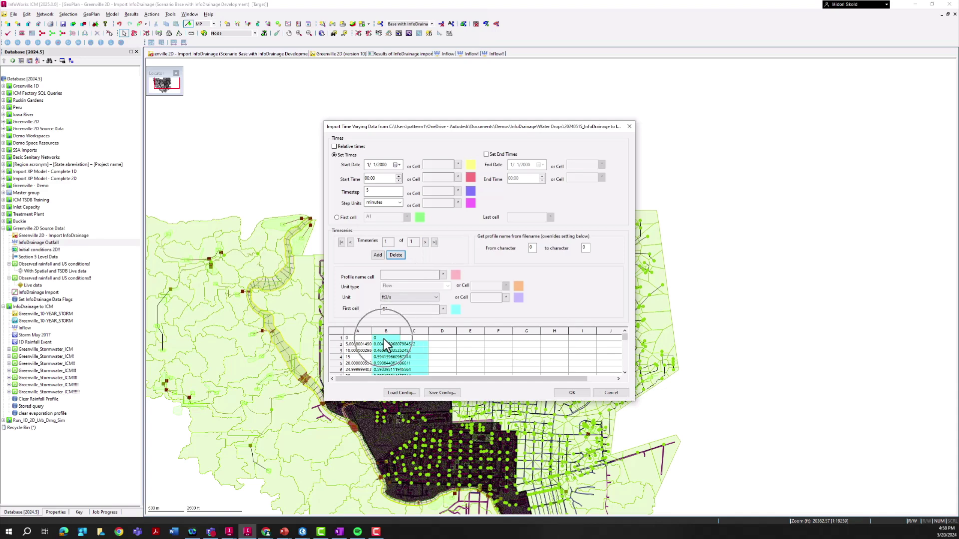
pyautogui.click(572, 393)
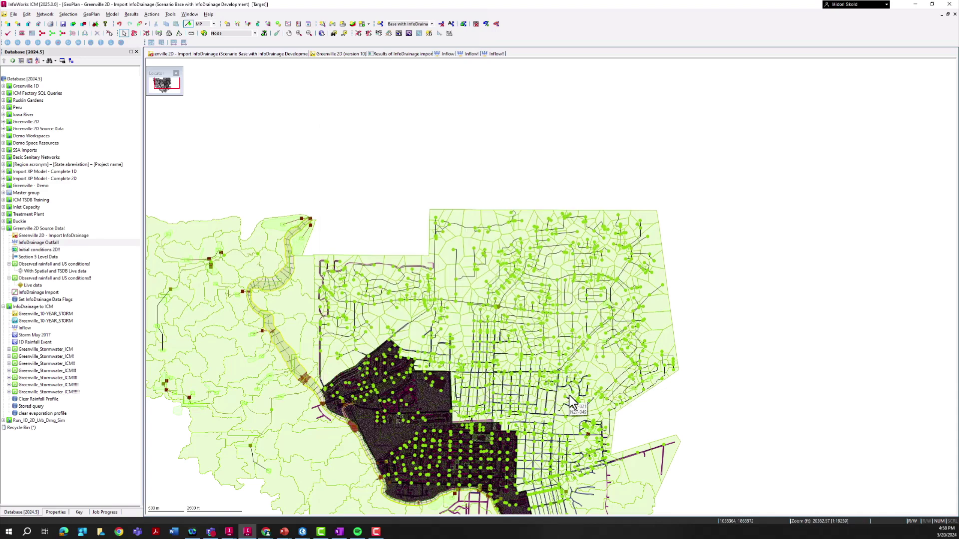
# - Open the InfoDrainage Outfall inflow grid and review the imported hydrograph values
pyautogui.click(49, 243)
pyautogui.click(68, 246)
pyautogui.doubleClick(65, 242)
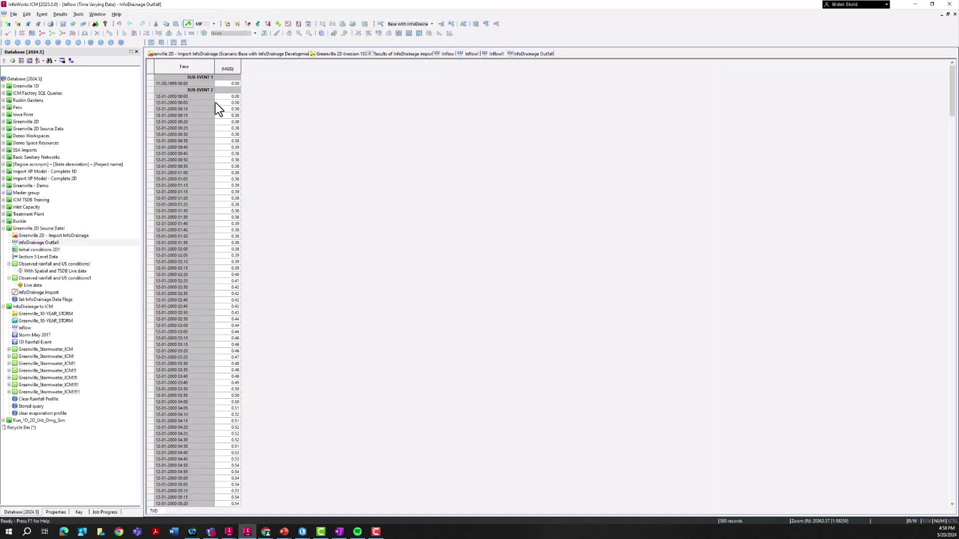
pyautogui.scroll(-7, 215, 104)
pyautogui.scroll(8, 215, 103)
# - On the Greenville 2D GeoPlan, pick node T09-009A from the overlapping objects and show its properties
pyautogui.click(233, 54)
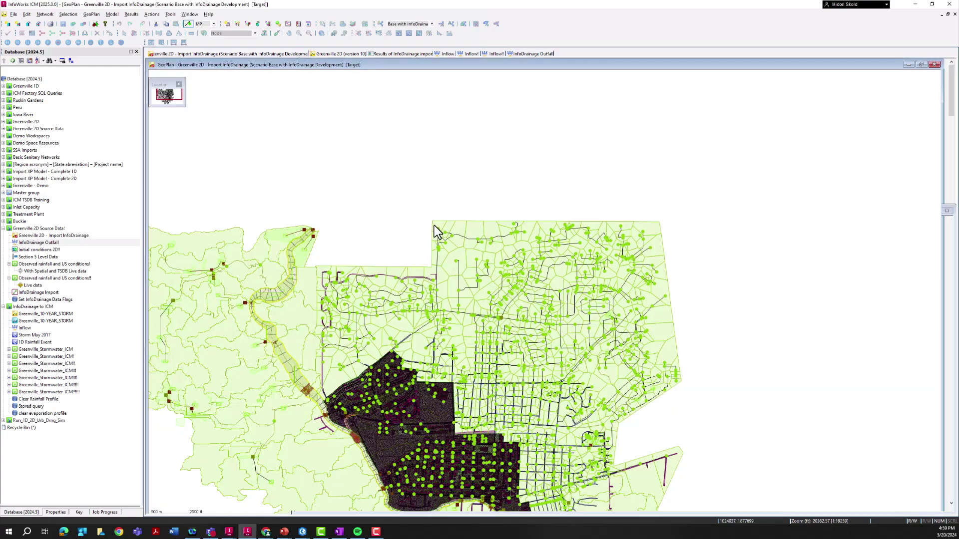
pyautogui.scroll(2, 437, 214)
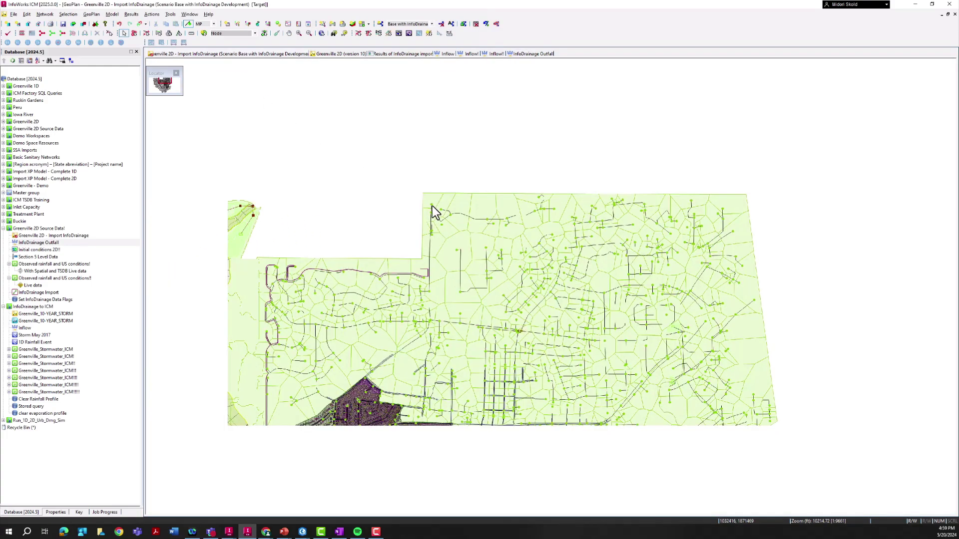
pyautogui.click(432, 206)
pyautogui.scroll(-4, 425, 238)
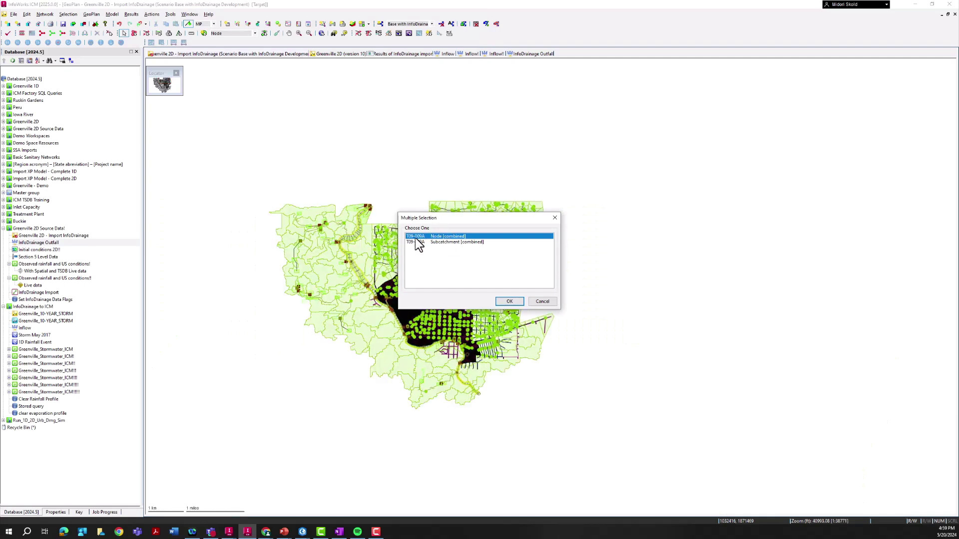
pyautogui.click(513, 303)
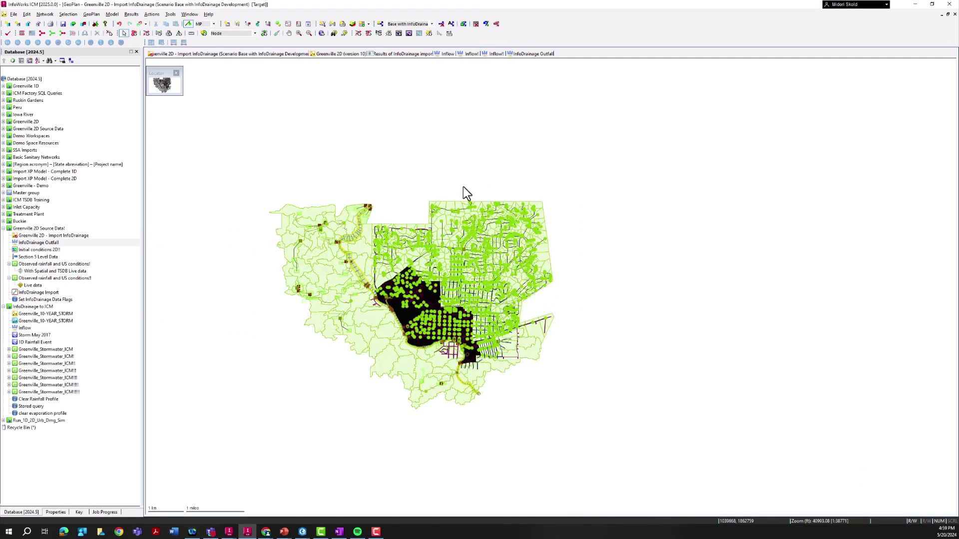
pyautogui.click(433, 206)
pyautogui.press('Delete')
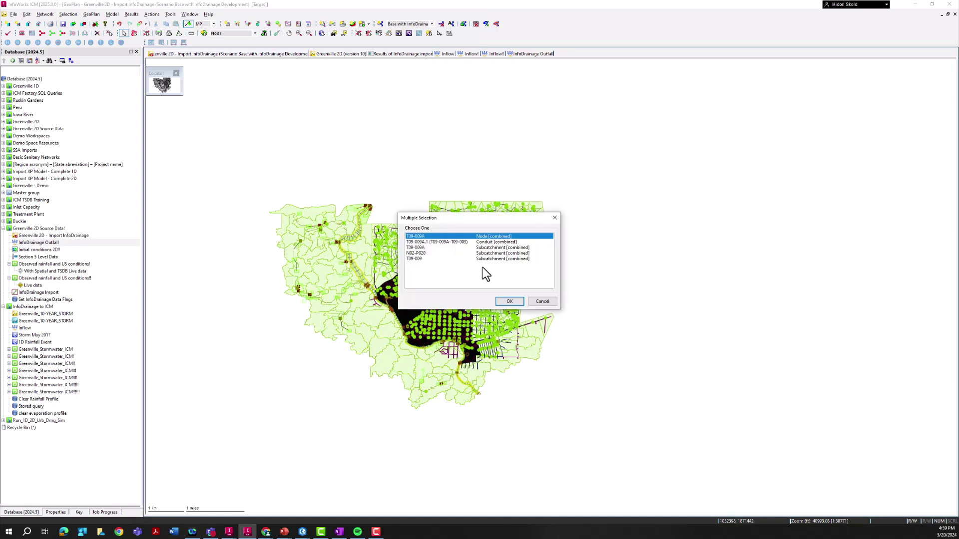
pyautogui.click(504, 304)
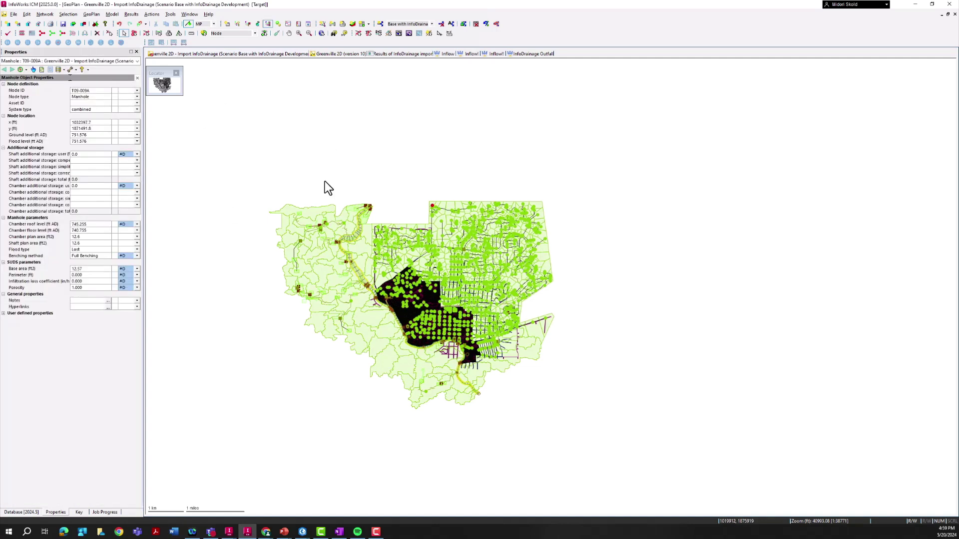
pyautogui.click(90, 91)
pyautogui.hotkey('ctrl', 'c')
# - Set the inflow profile's object reference to T09-009A and title it 'Inflow from InfoDrainage Model'
pyautogui.click(525, 54)
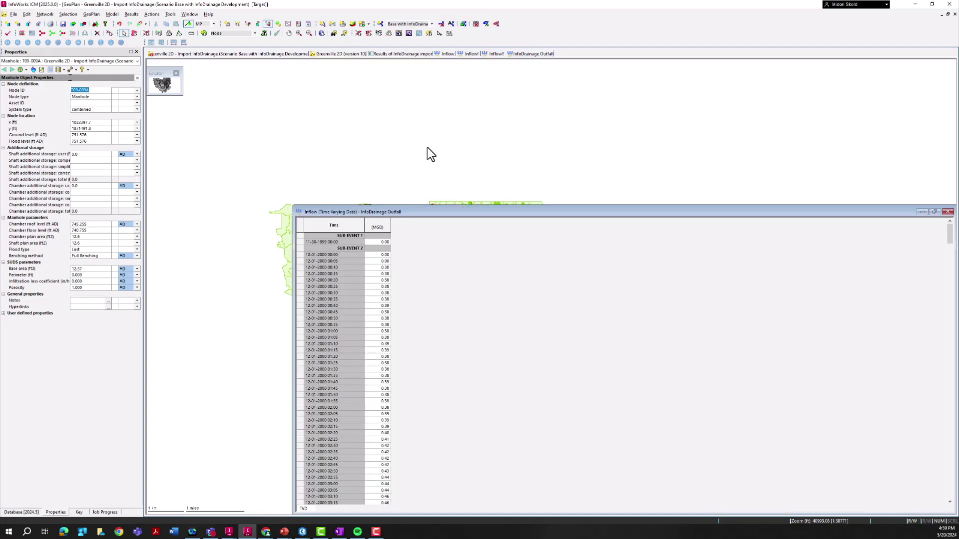
pyautogui.doubleClick(383, 212)
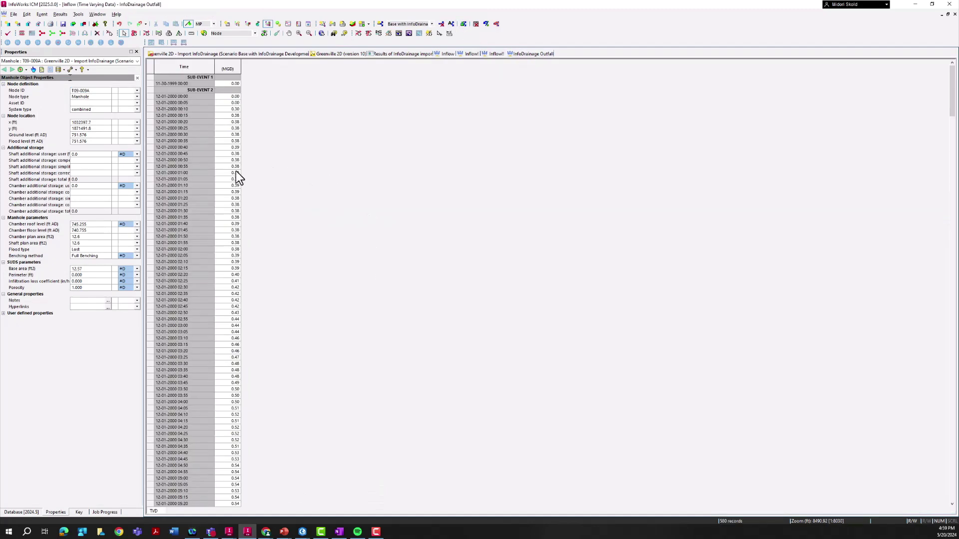
pyautogui.rightClick(233, 173)
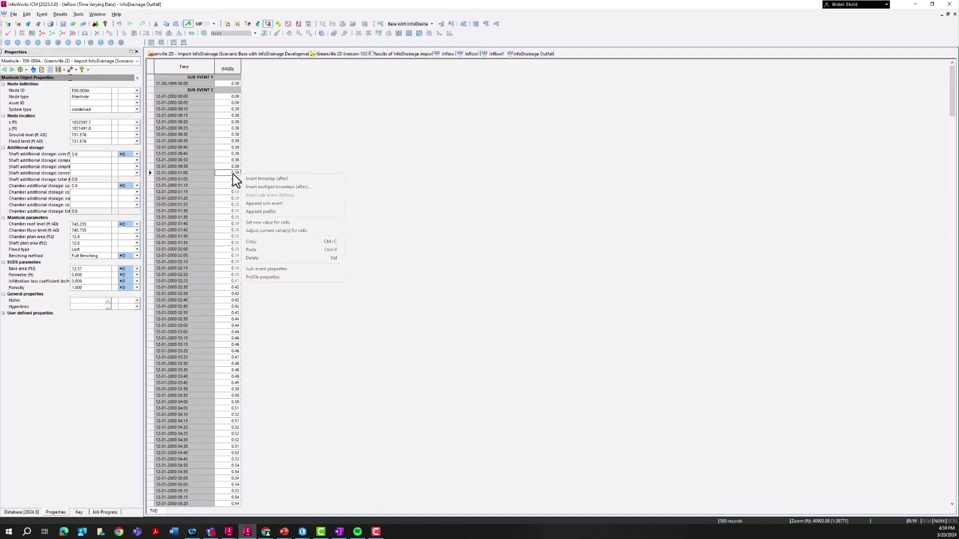
pyautogui.click(250, 277)
pyautogui.click(540, 215)
pyautogui.hotkey('ctrl', 'v')
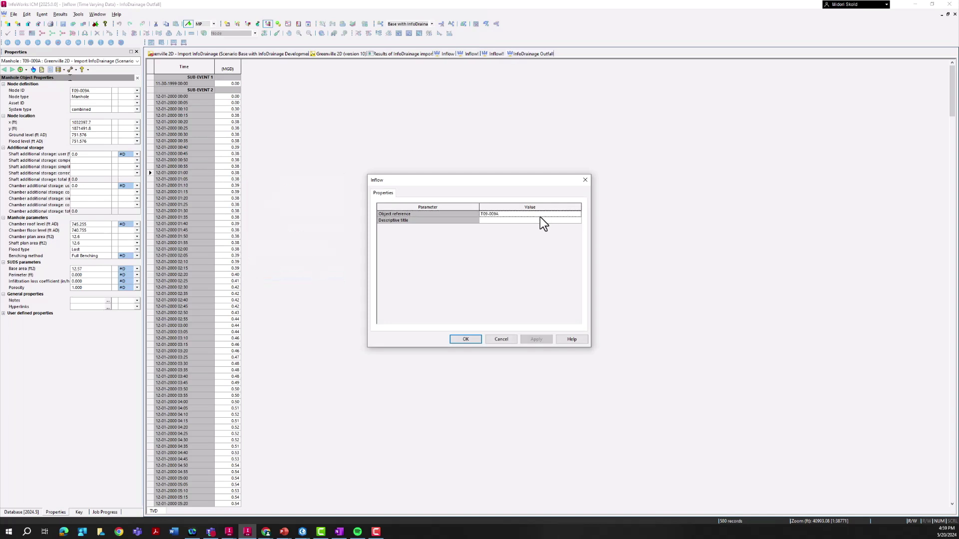
pyautogui.click(505, 220)
pyautogui.click(505, 222)
pyautogui.write('Inflow from InfoDrainage Model')
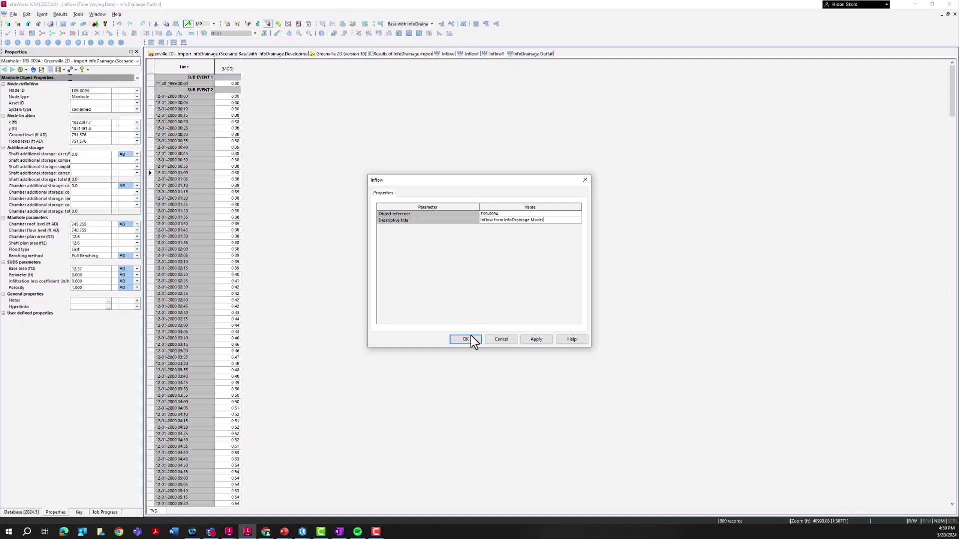
pyautogui.click(468, 340)
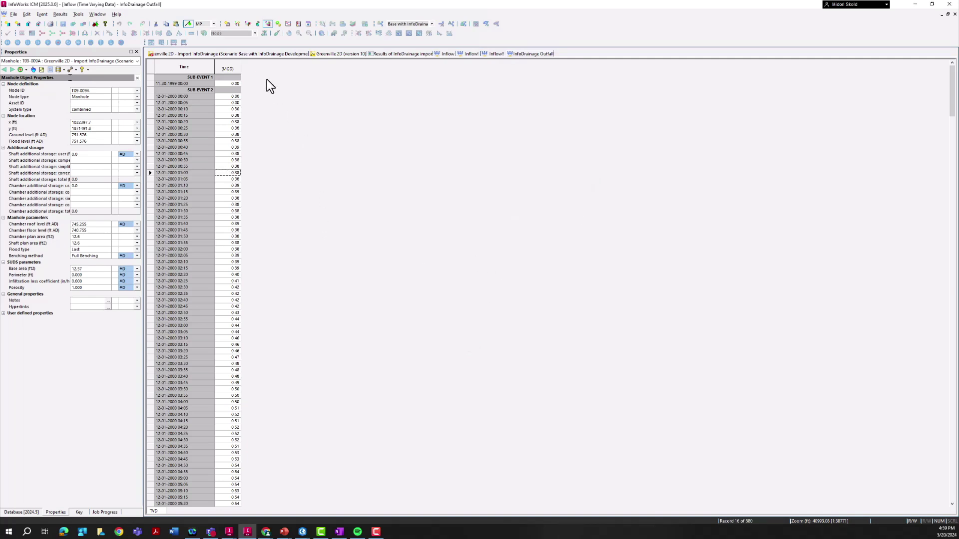
pyautogui.click(254, 54)
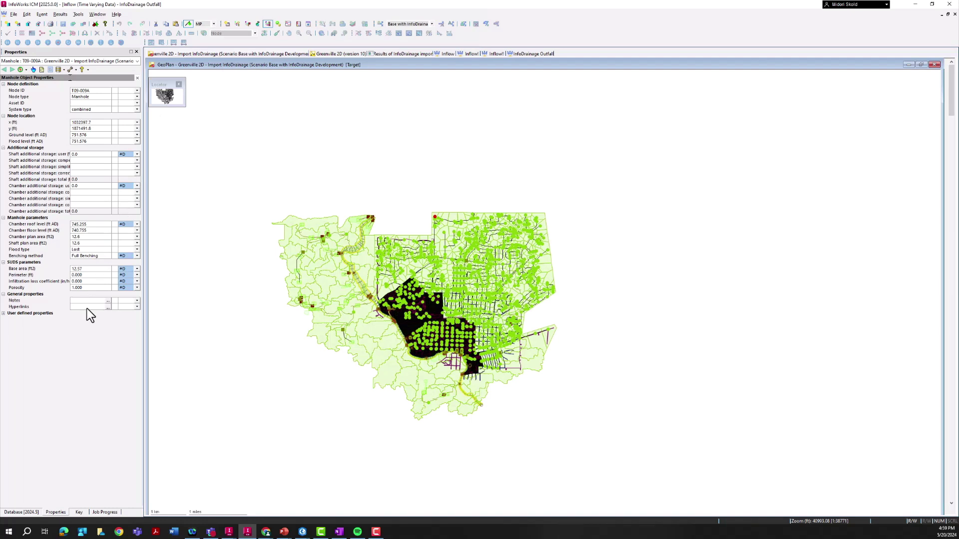